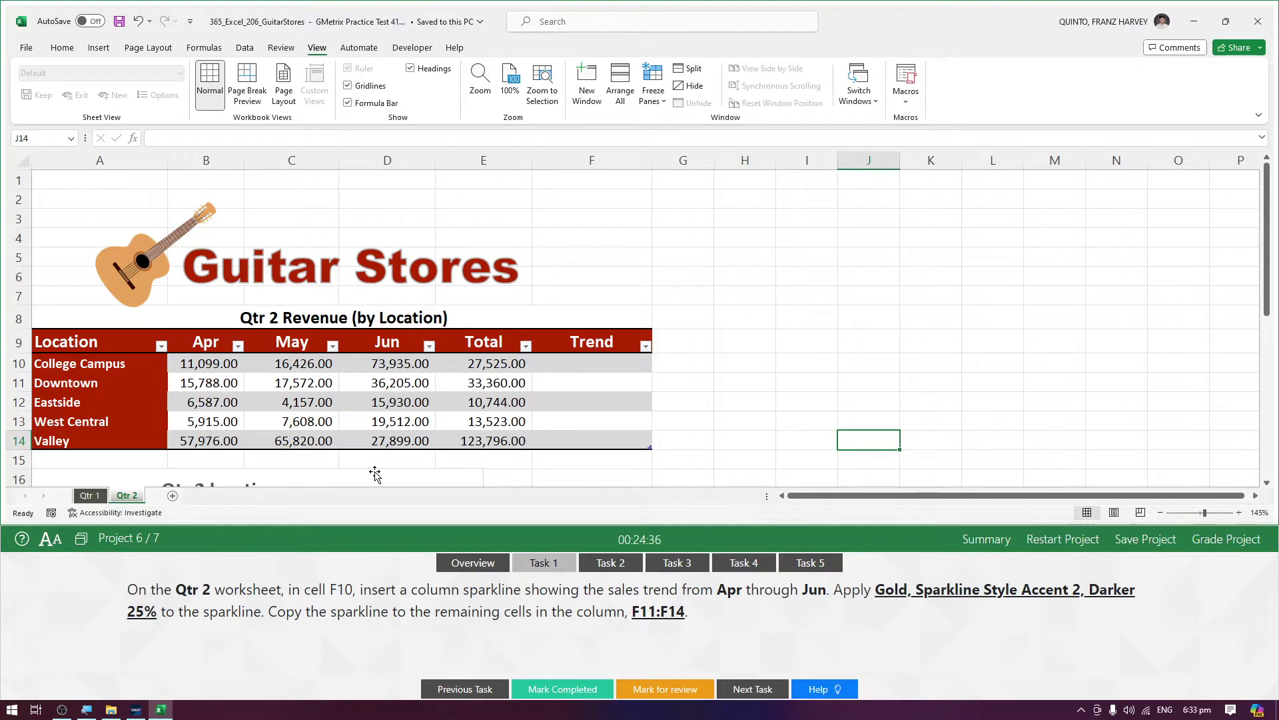
# - Insert a column sparkline in F10 using data range B10:D10 (College Campus, Apr–Jun)
pyautogui.scroll(-1, 778, 445)
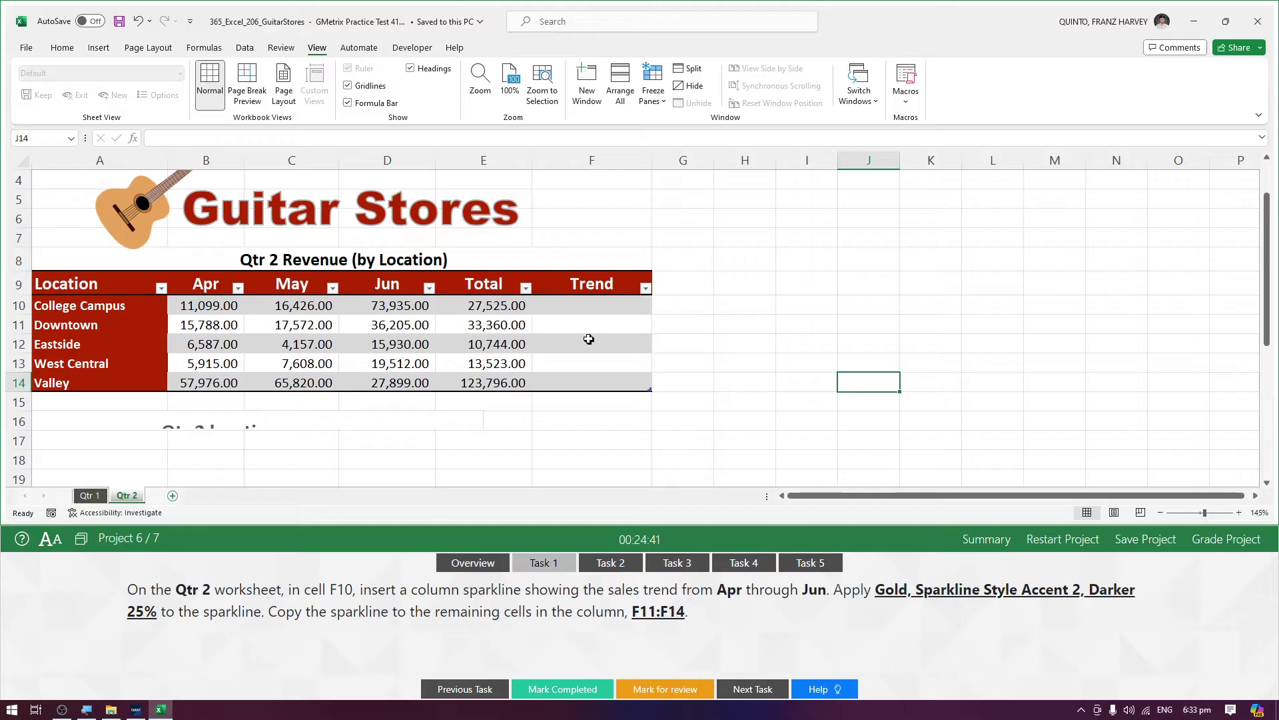
pyautogui.click(599, 308)
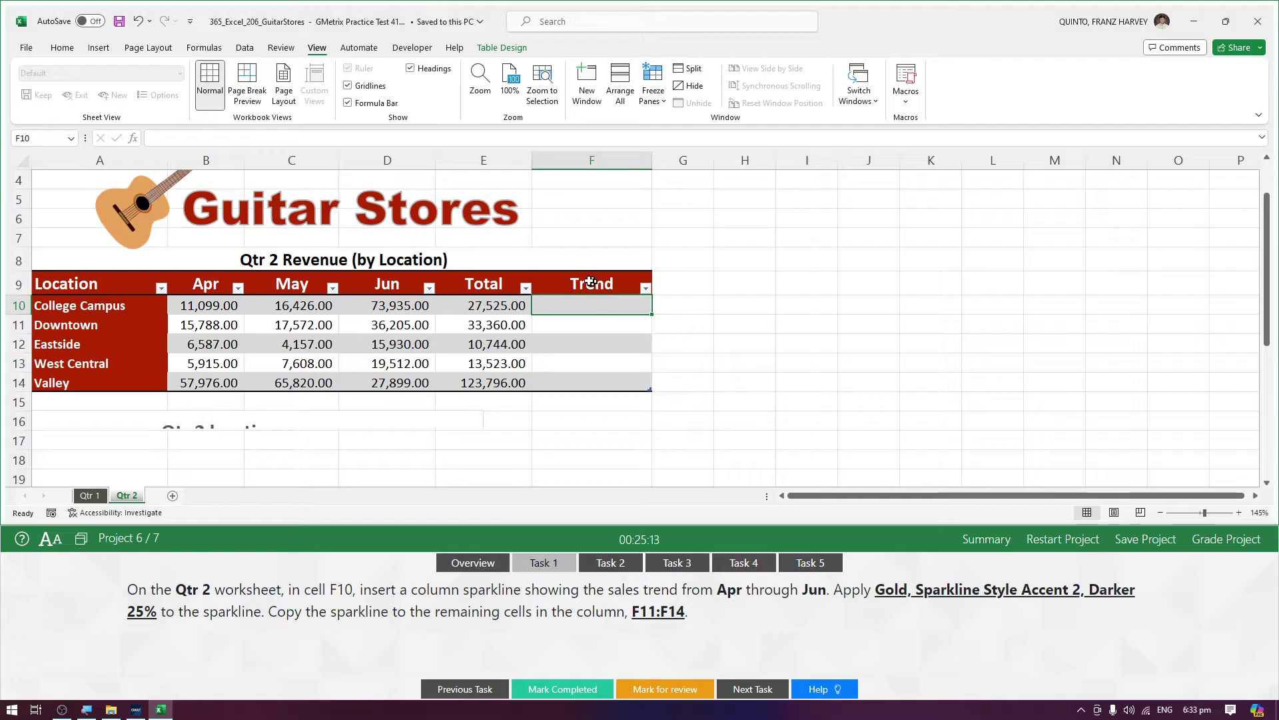
pyautogui.click(99, 47)
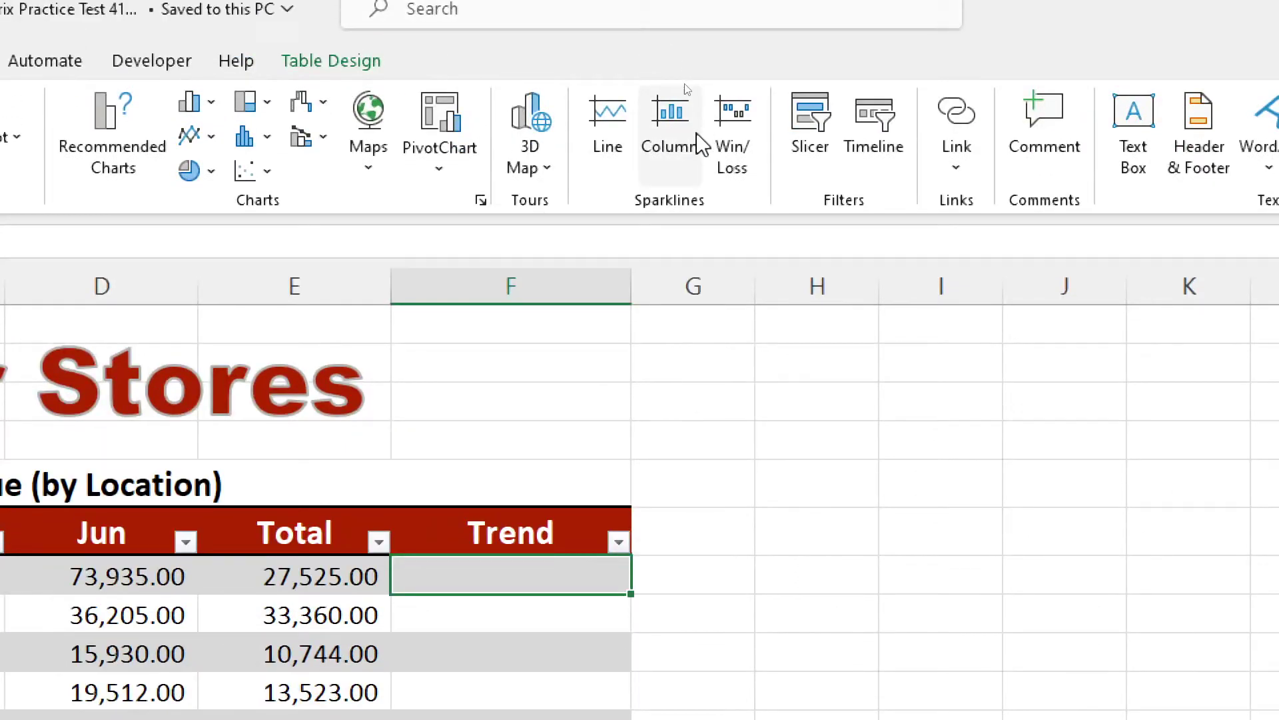
pyautogui.click(699, 136)
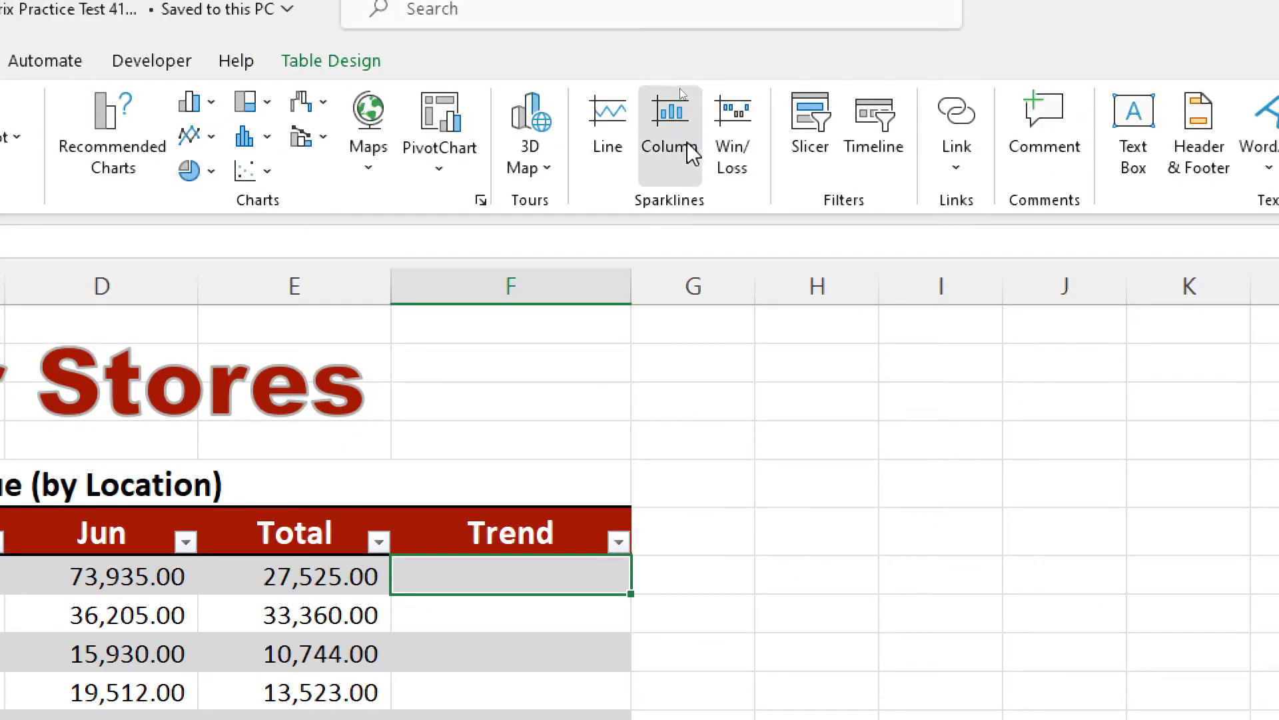
pyautogui.moveTo(970, 376); pyautogui.dragTo(584, 257)
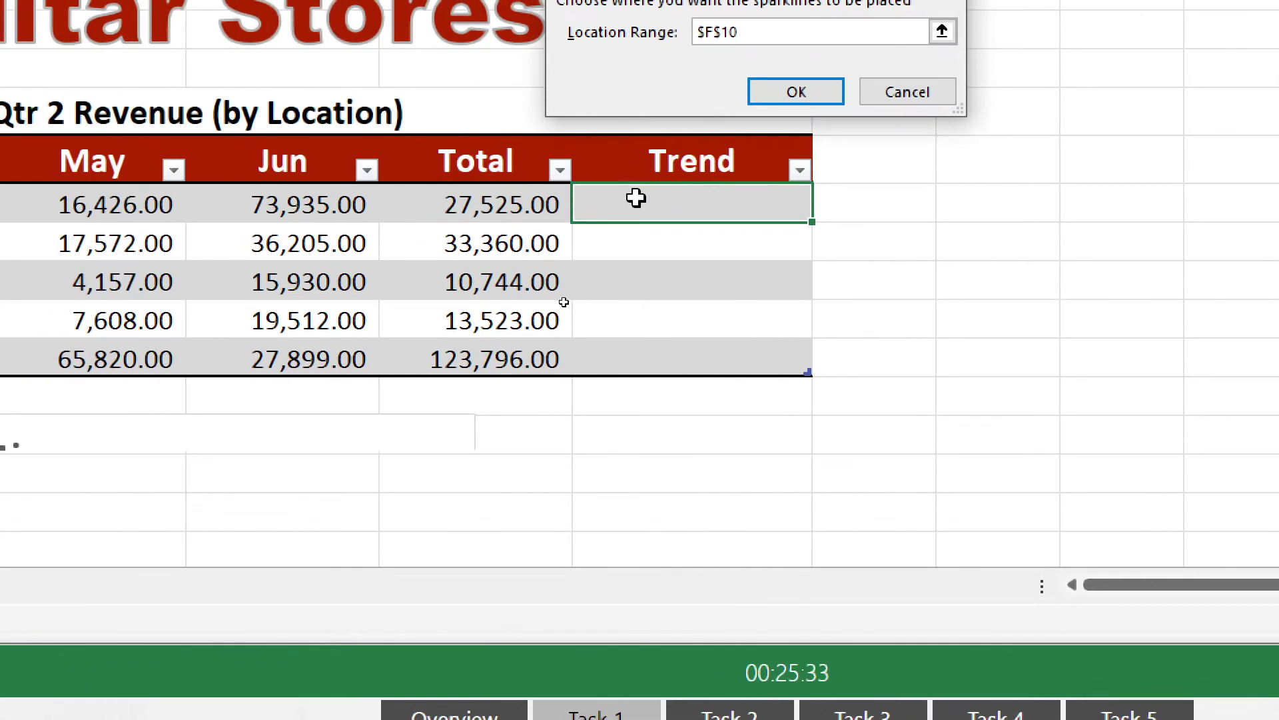
pyautogui.moveTo(199, 203); pyautogui.dragTo(593, 207)
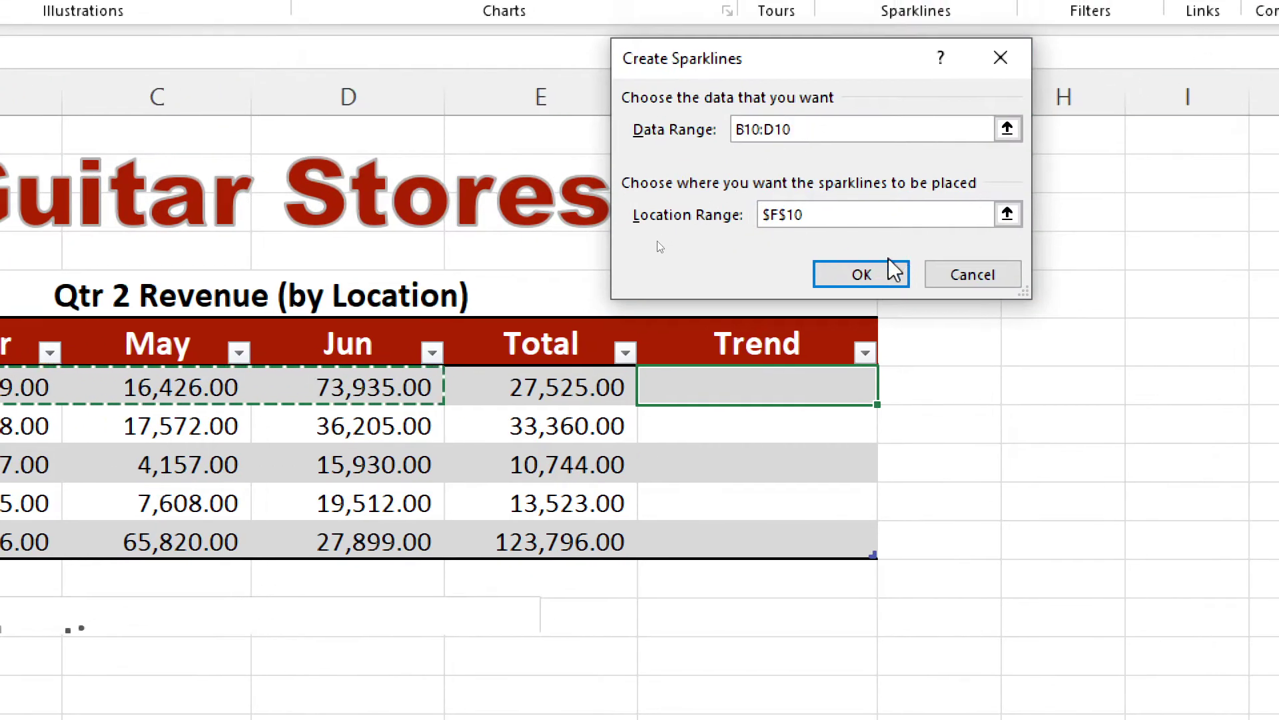
pyautogui.click(893, 272)
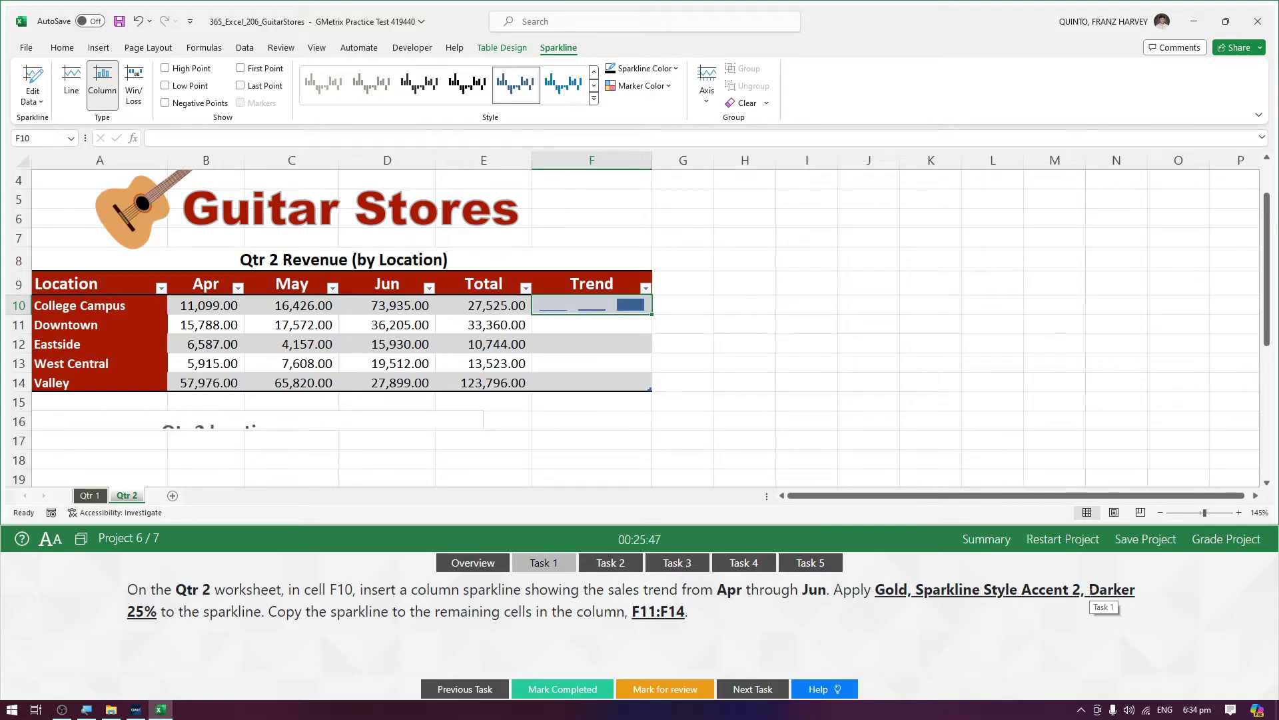
# - Style the F10 sparkline as Gold, Sparkline Style Accent 2, Darker 25%
pyautogui.click(623, 363)
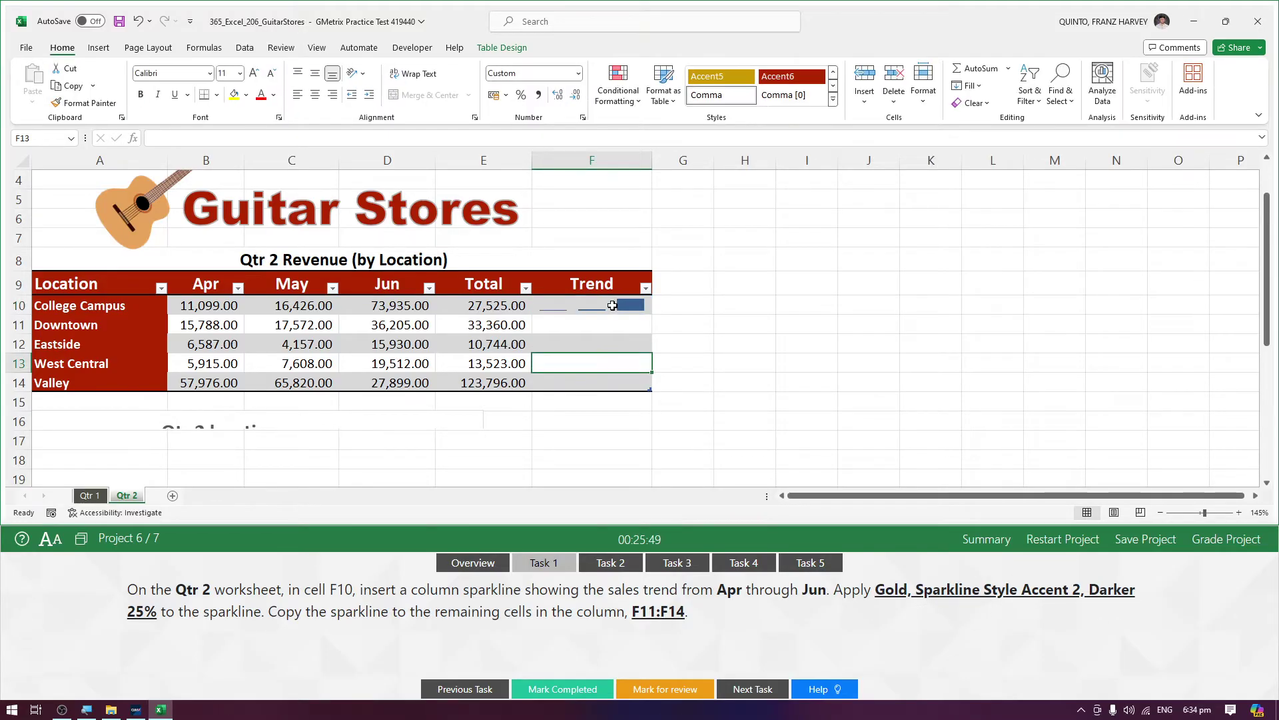
pyautogui.click(613, 326)
pyautogui.click(612, 305)
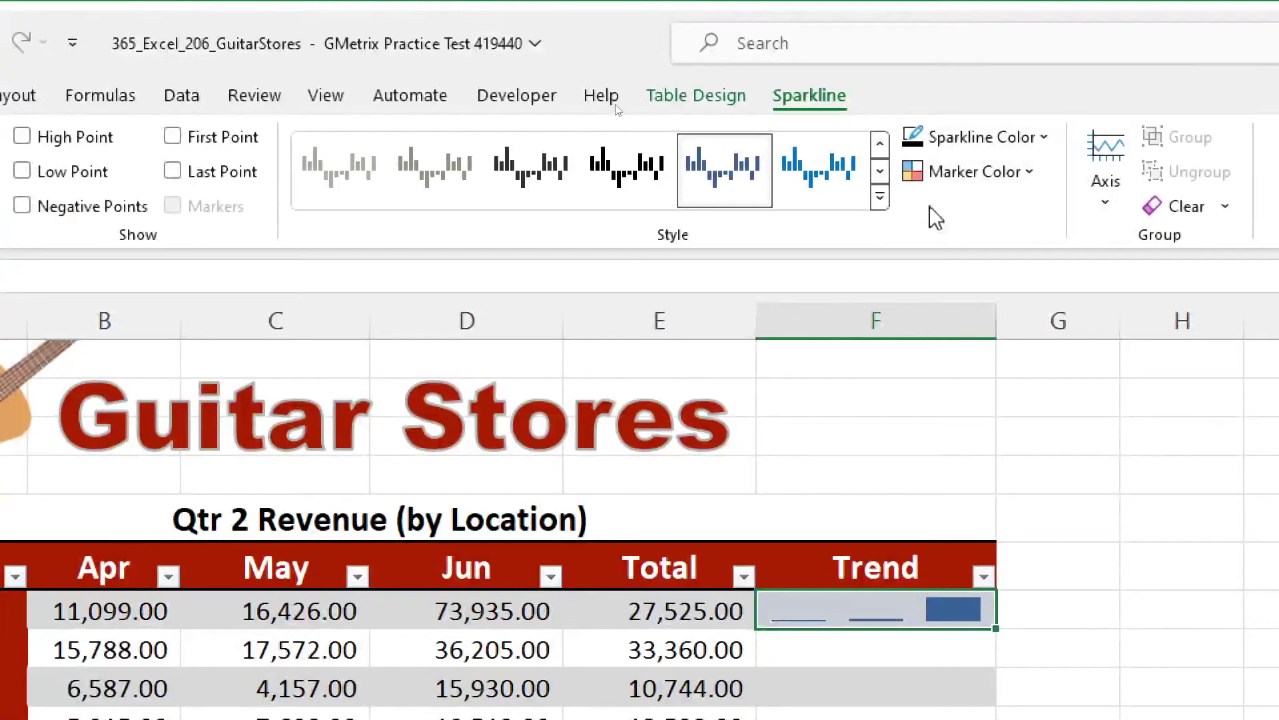
pyautogui.click(880, 198)
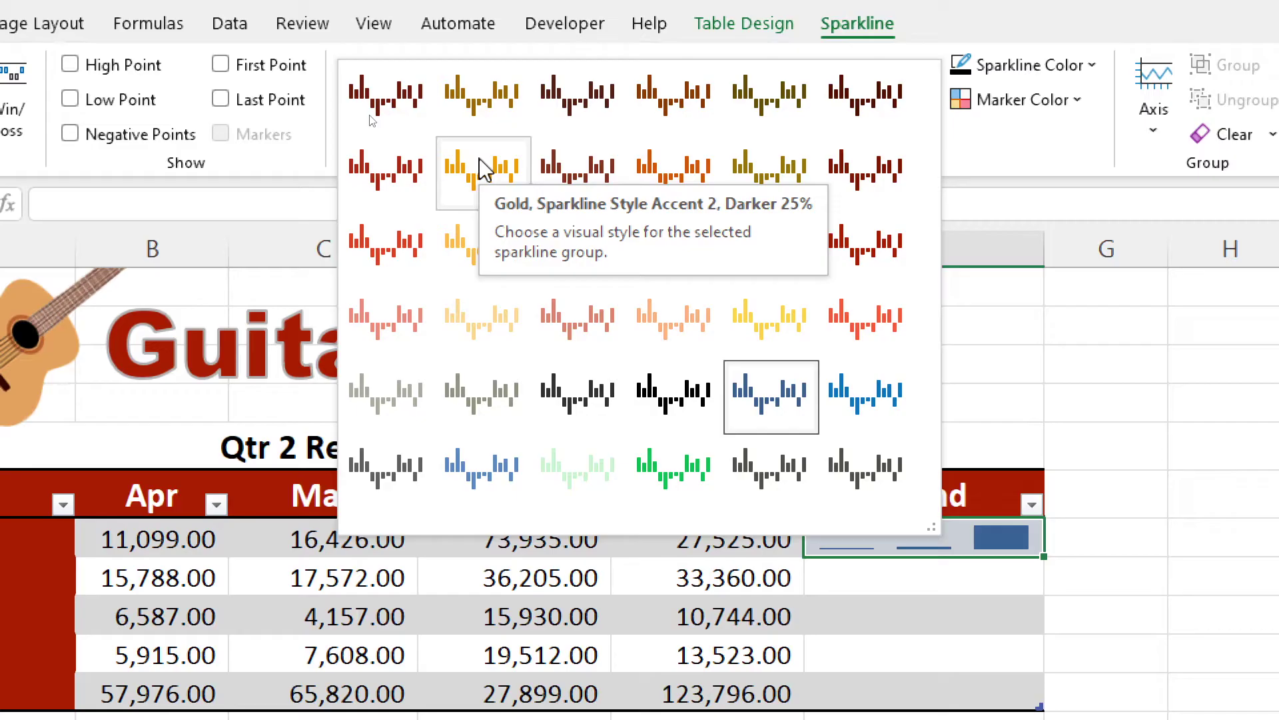
pyautogui.click(482, 169)
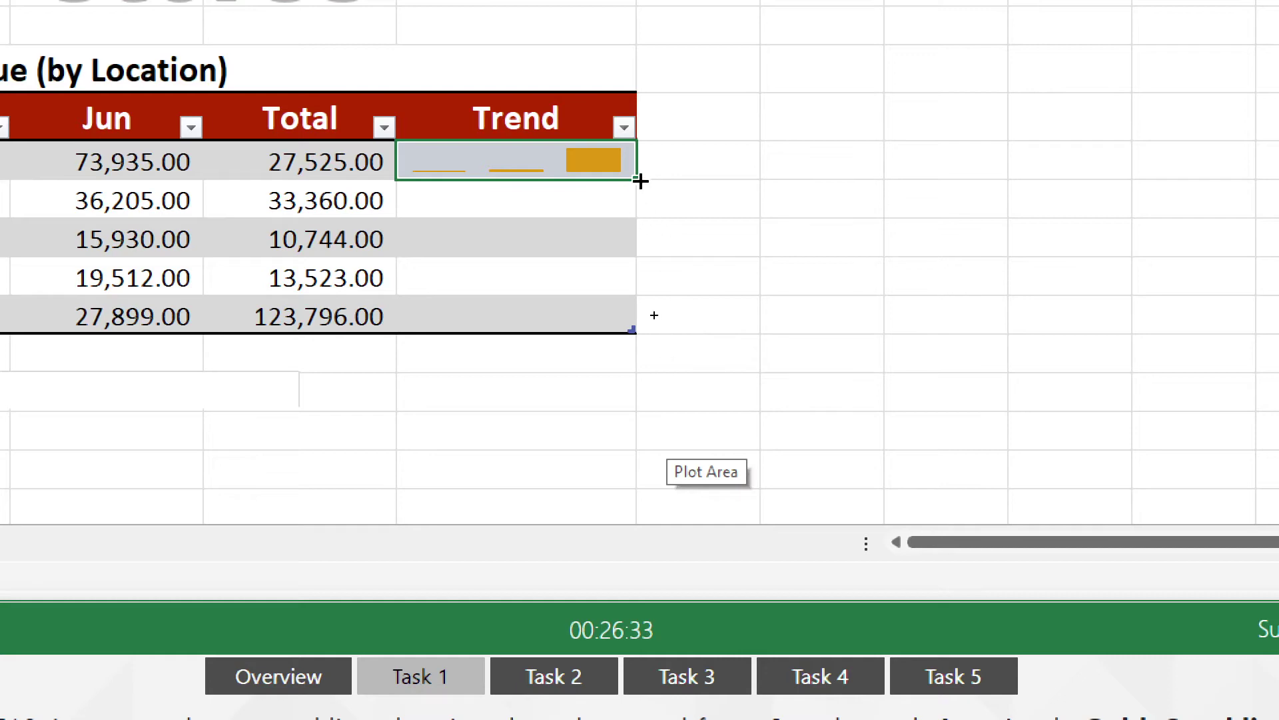
# - Fill the F10 sparkline down through F14, then mark Task 1 complete and go to Task 2
pyautogui.moveTo(638, 180); pyautogui.dragTo(603, 321)
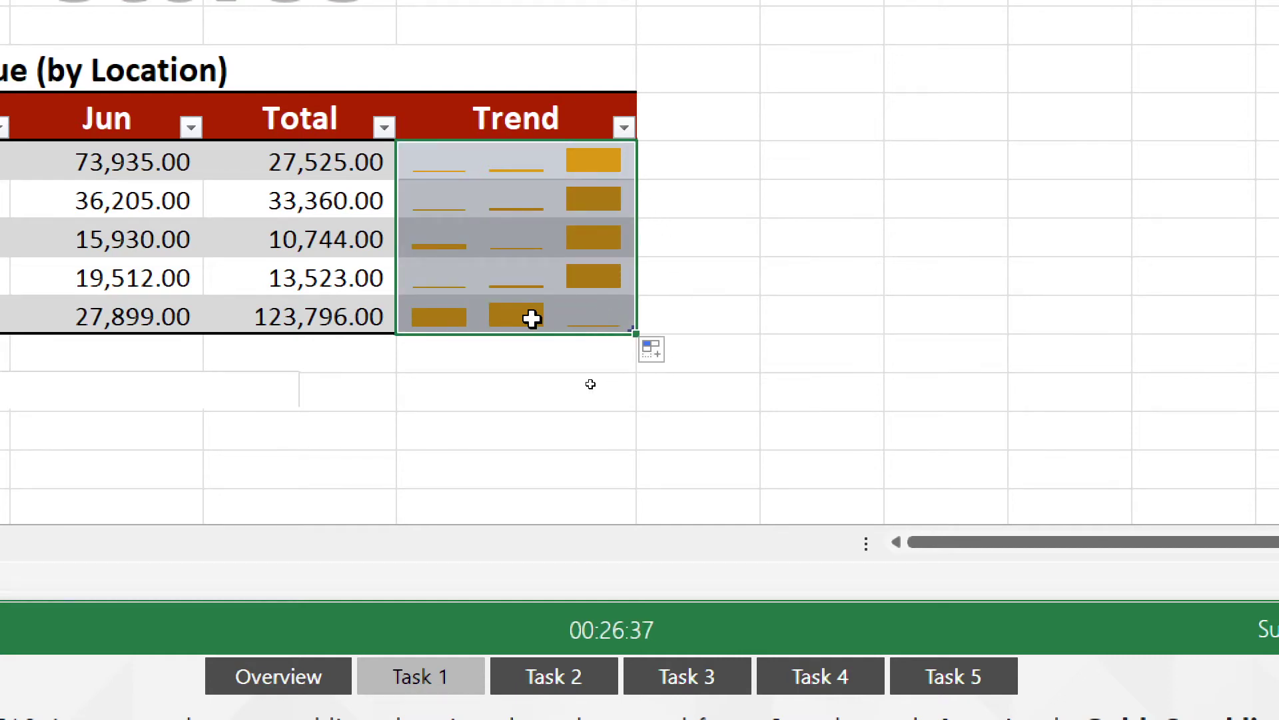
pyautogui.click(894, 200)
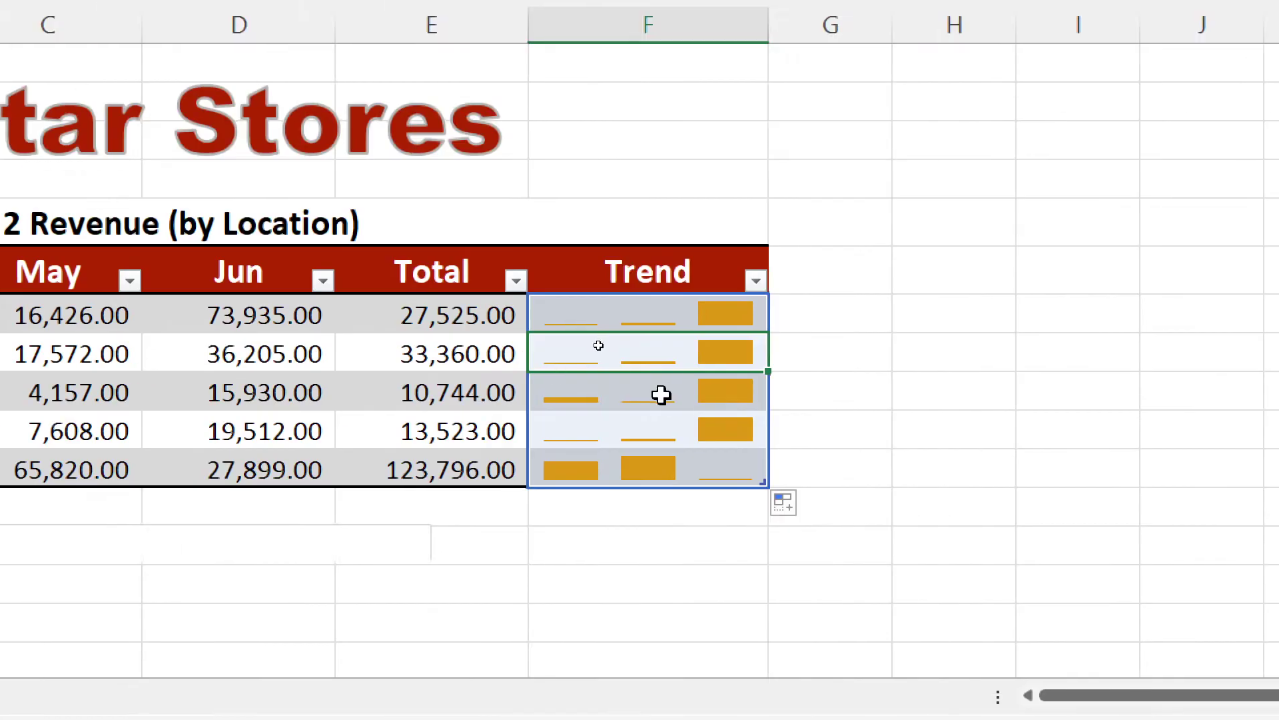
pyautogui.click(860, 239)
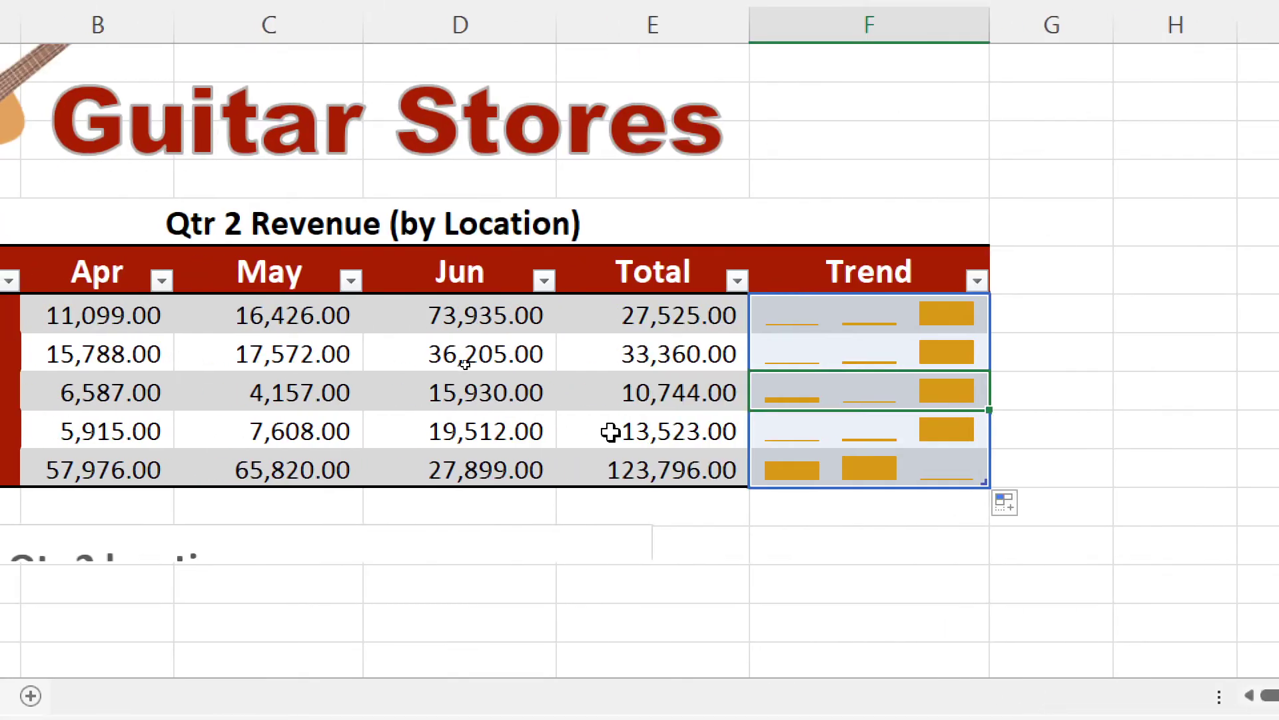
pyautogui.press('Return')
pyautogui.press('Return')
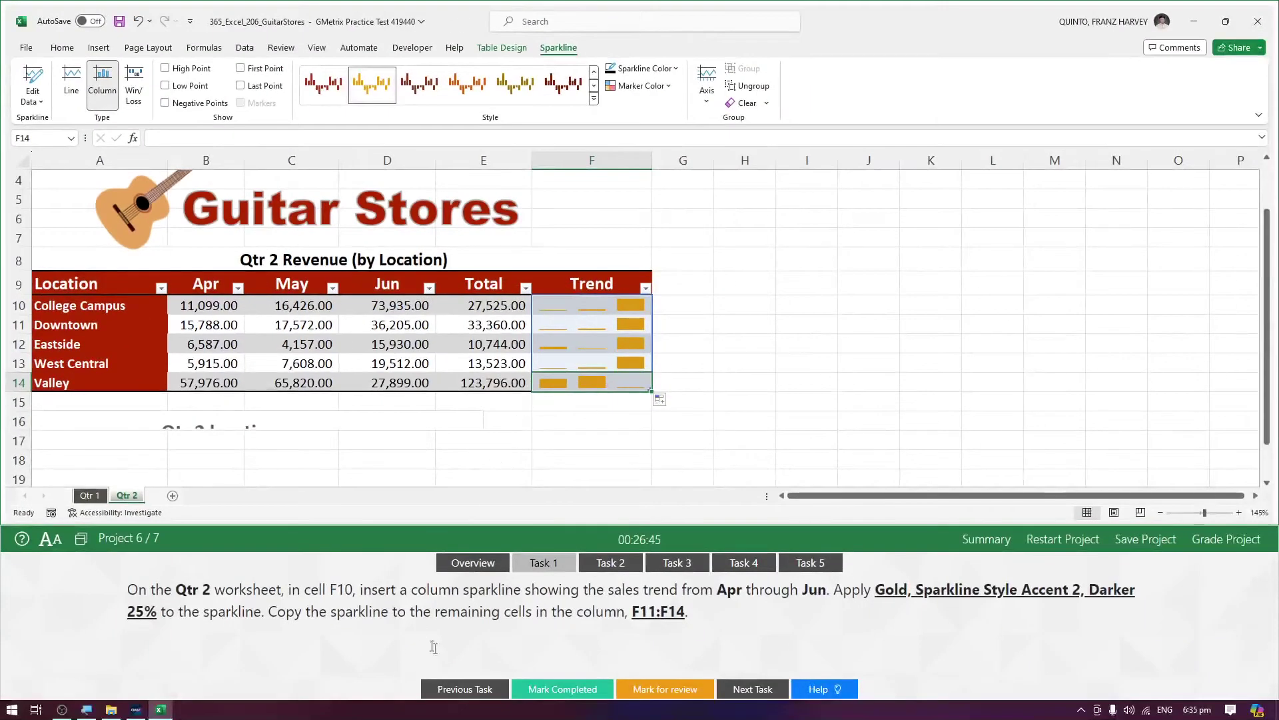
pyautogui.click(554, 687)
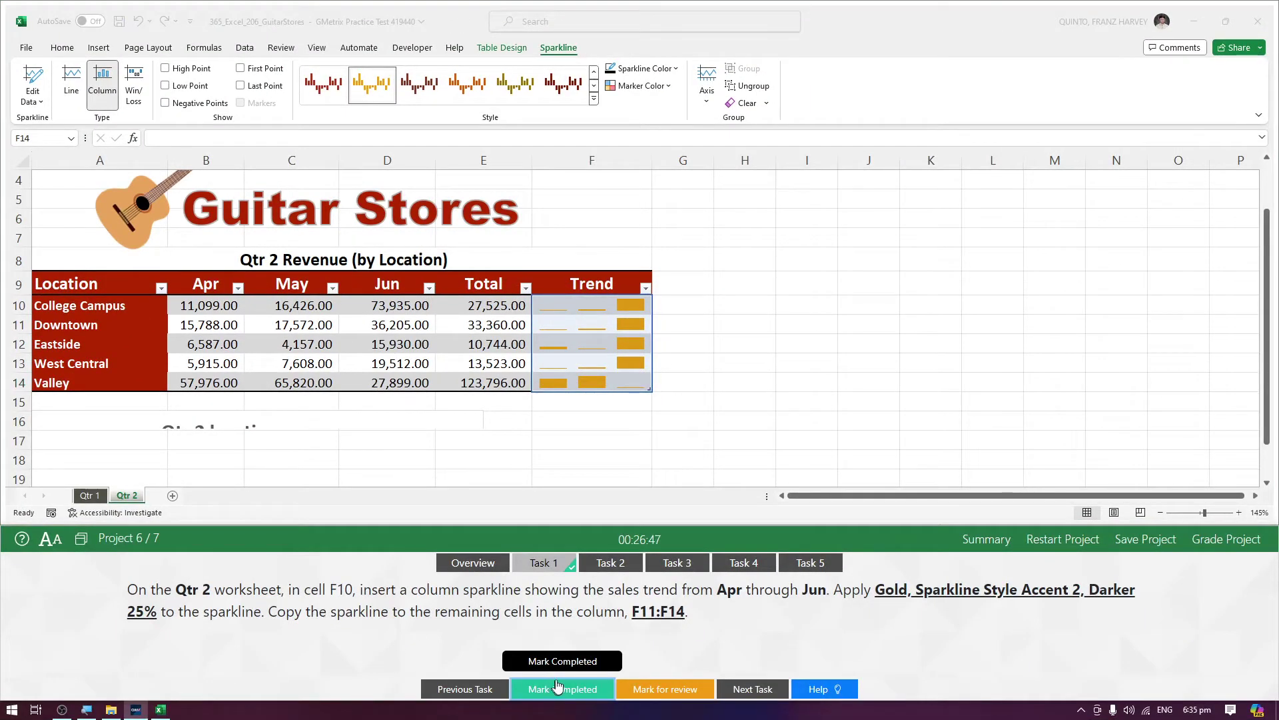
pyautogui.click(620, 564)
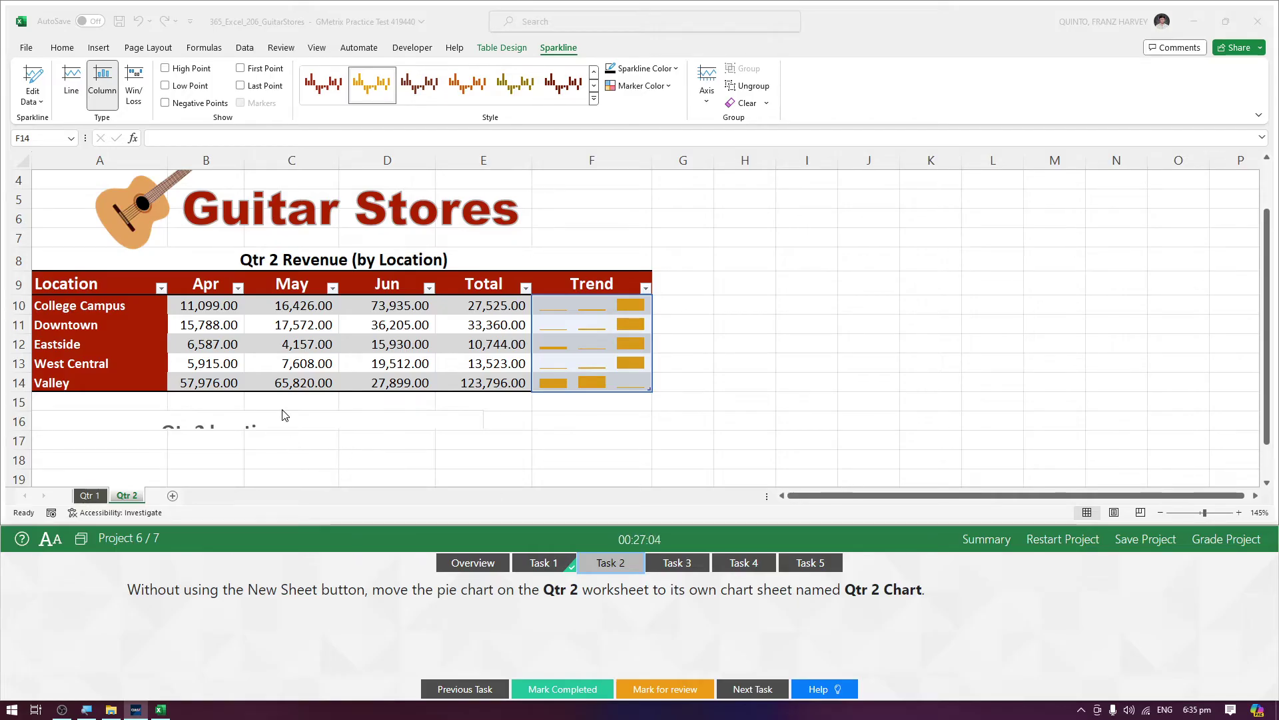
# - Select the Qtr 2 location revenue pie chart and bring up its Move Chart dialog
pyautogui.scroll(-1, 274, 457)
pyautogui.scroll(-1, 271, 457)
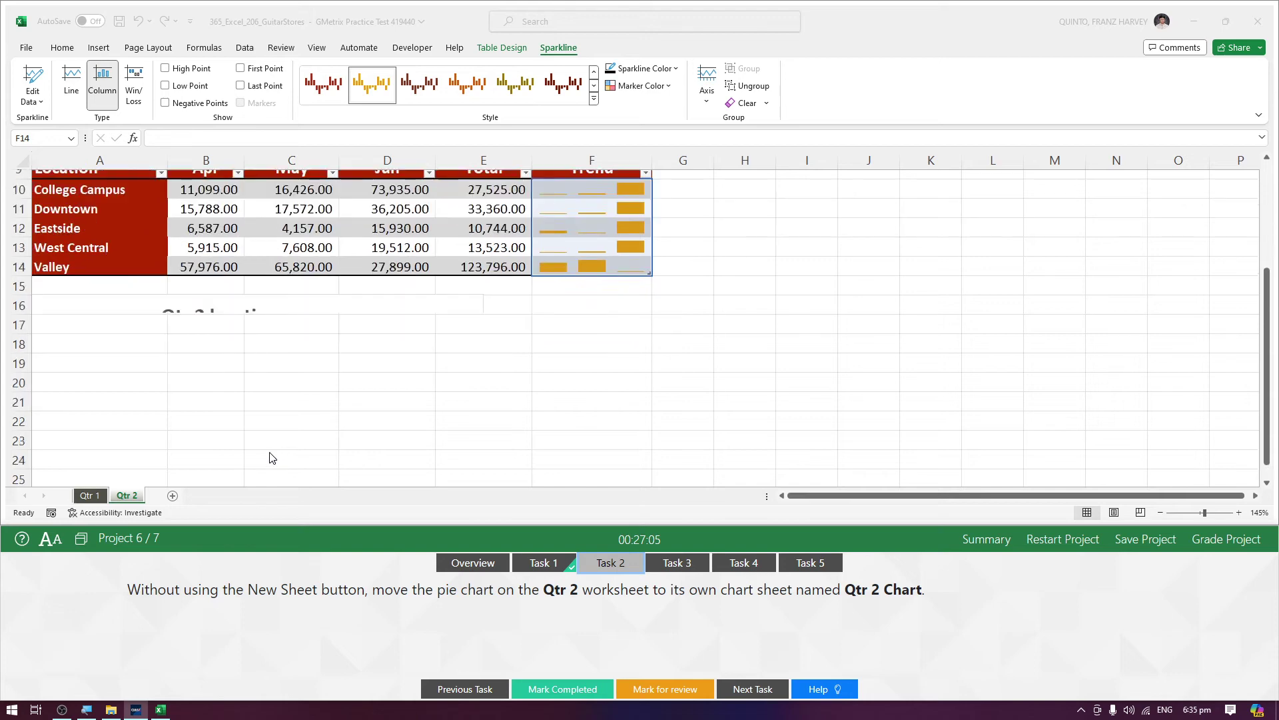
pyautogui.scroll(-2, 272, 457)
pyautogui.scroll(1, 536, 397)
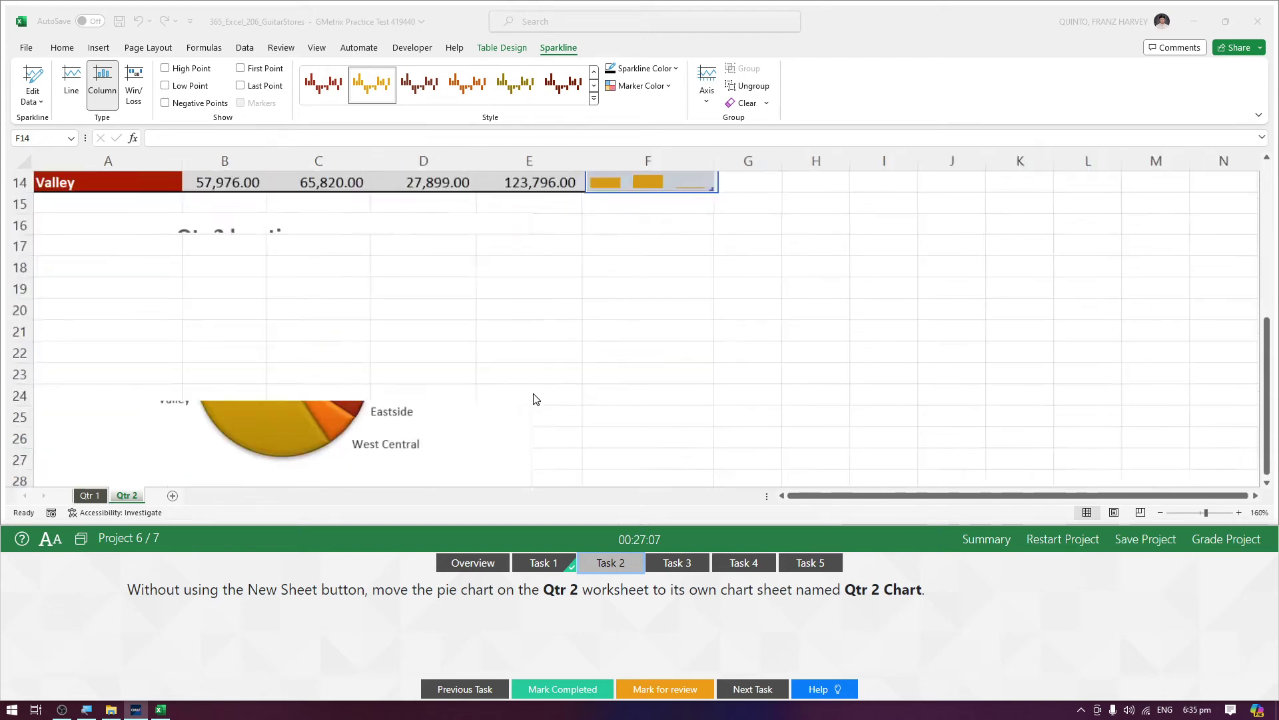
pyautogui.scroll(2, 535, 399)
pyautogui.scroll(2, 535, 398)
pyautogui.scroll(-2, 533, 397)
pyautogui.scroll(-2, 531, 397)
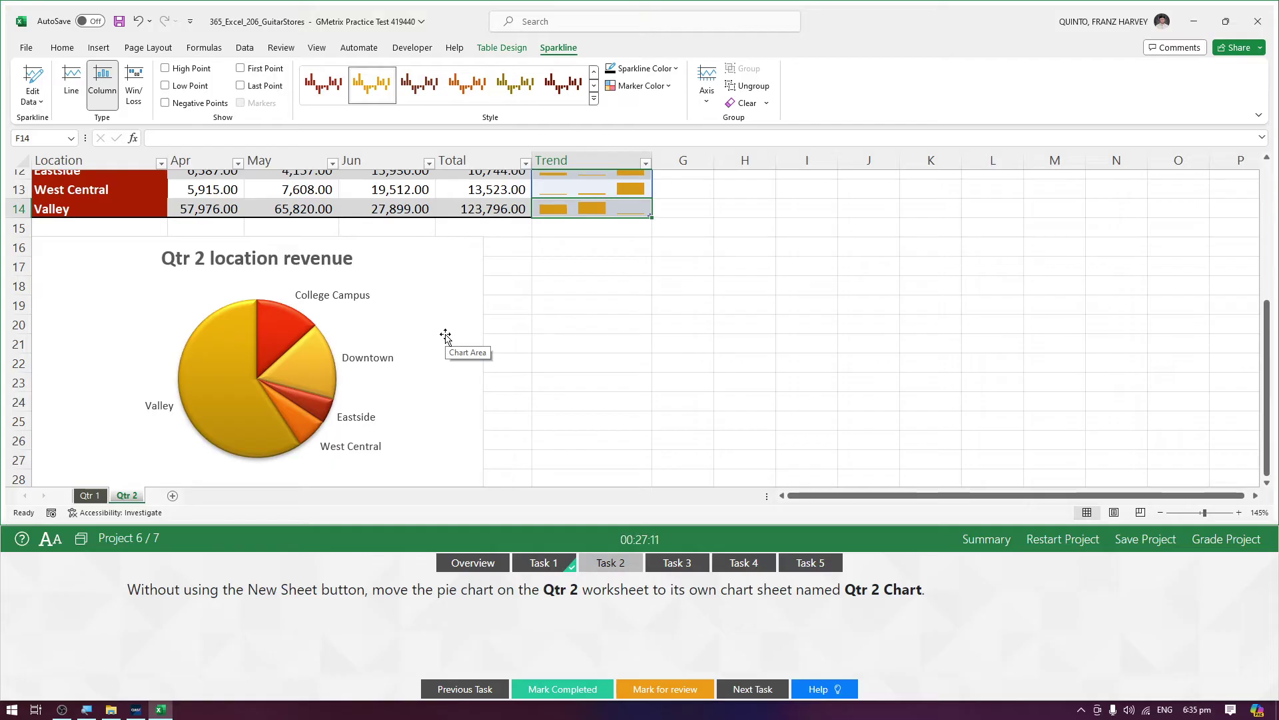
pyautogui.click(445, 334)
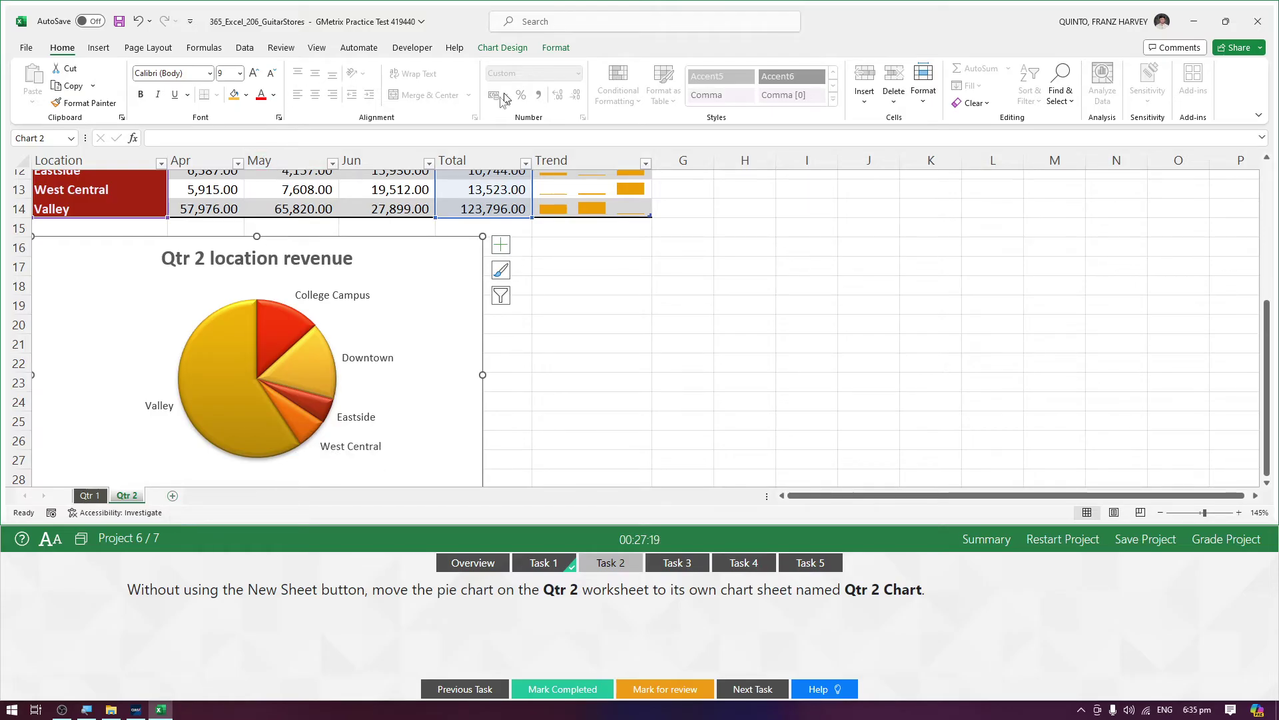
pyautogui.click(510, 50)
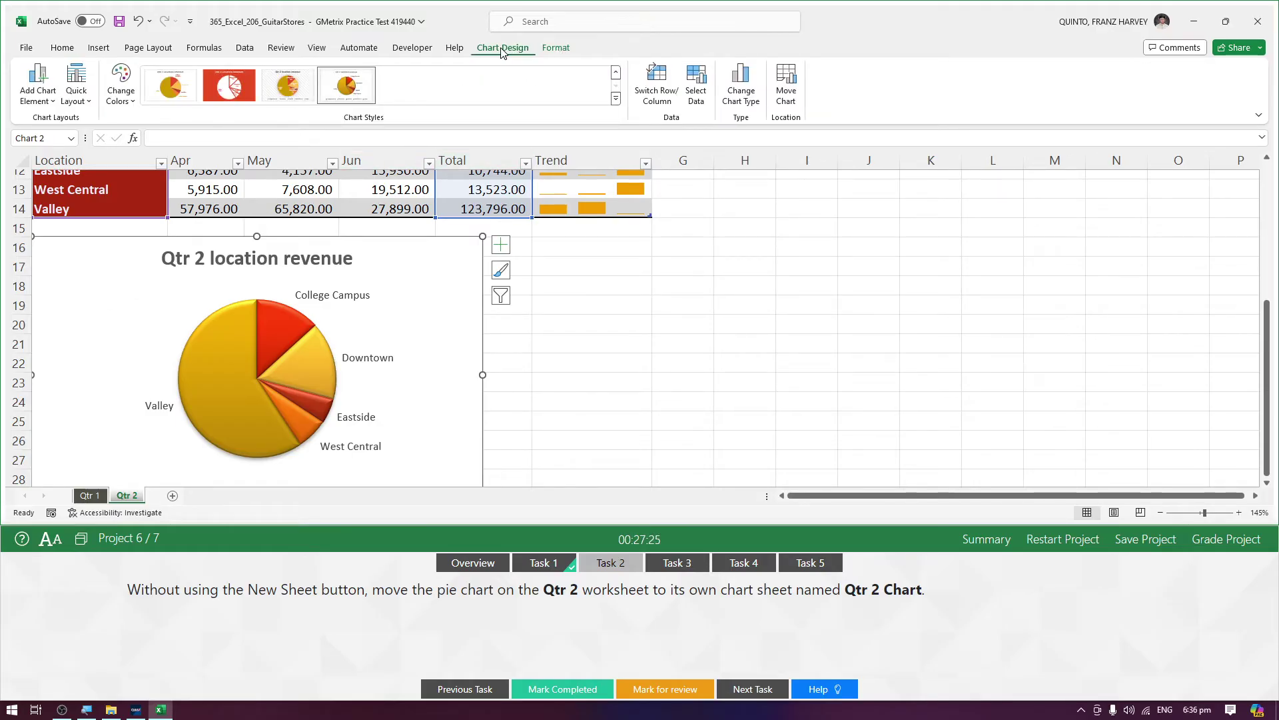
pyautogui.click(792, 109)
pyautogui.moveTo(650, 123); pyautogui.dragTo(717, 215)
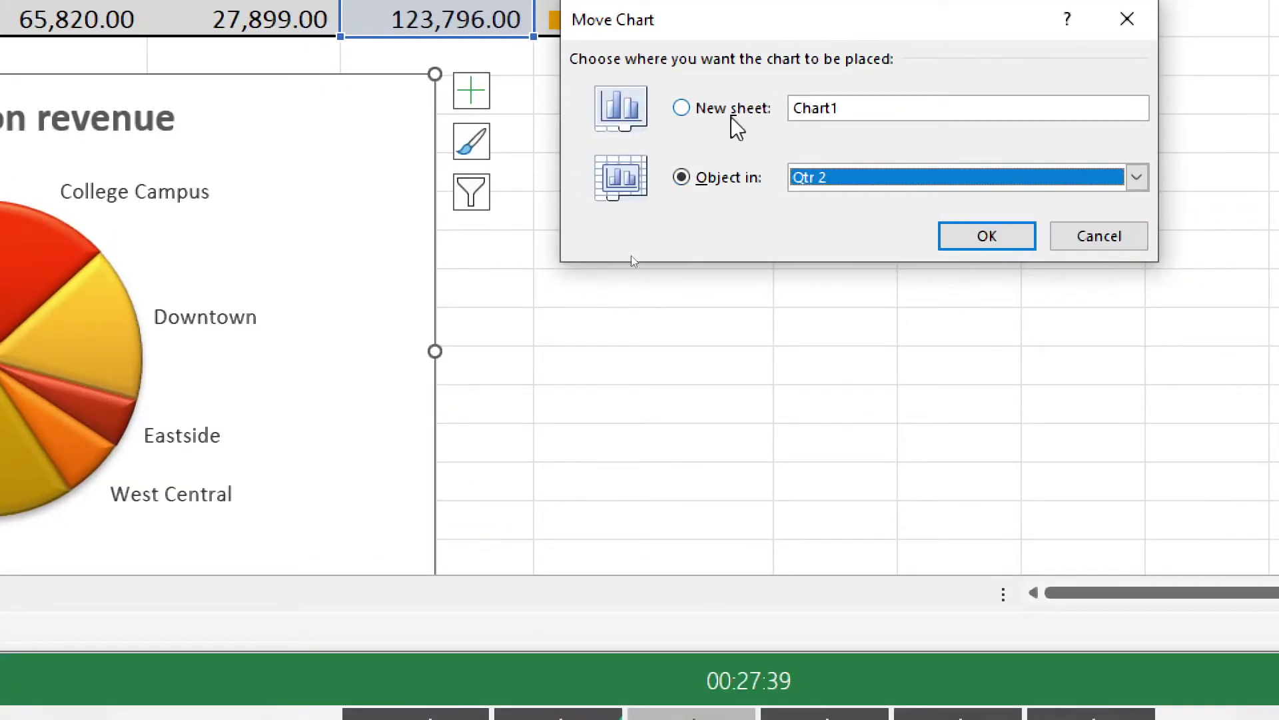
# - Move the pie chart to a new sheet named 'Qtr 2 Chart'
pyautogui.click(632, 253)
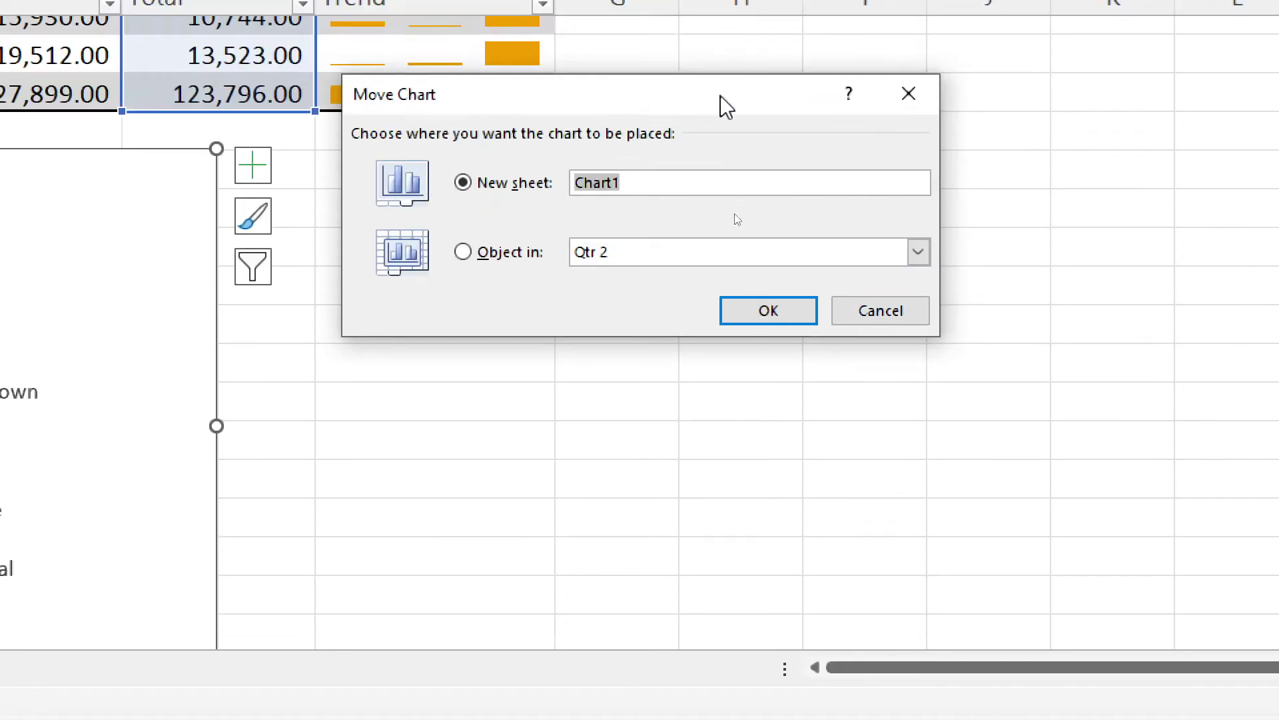
pyautogui.write('Qtr')
pyautogui.write('2')
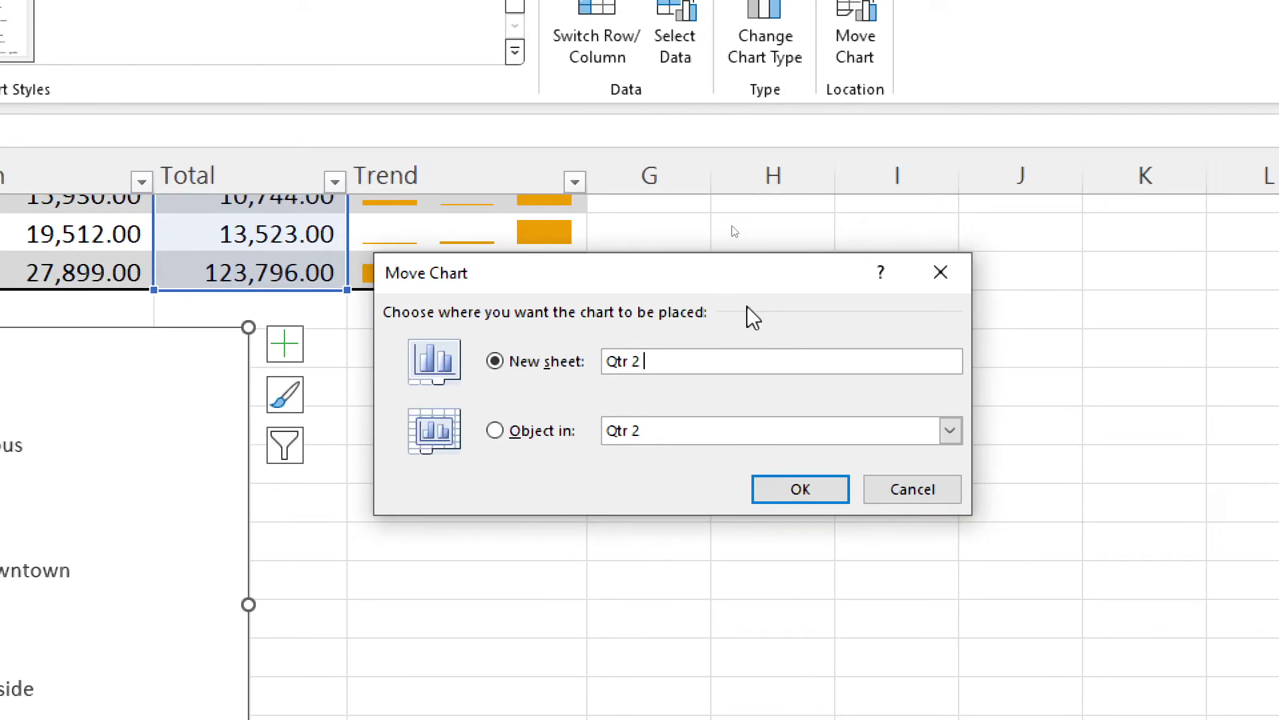
pyautogui.write(' Chart')
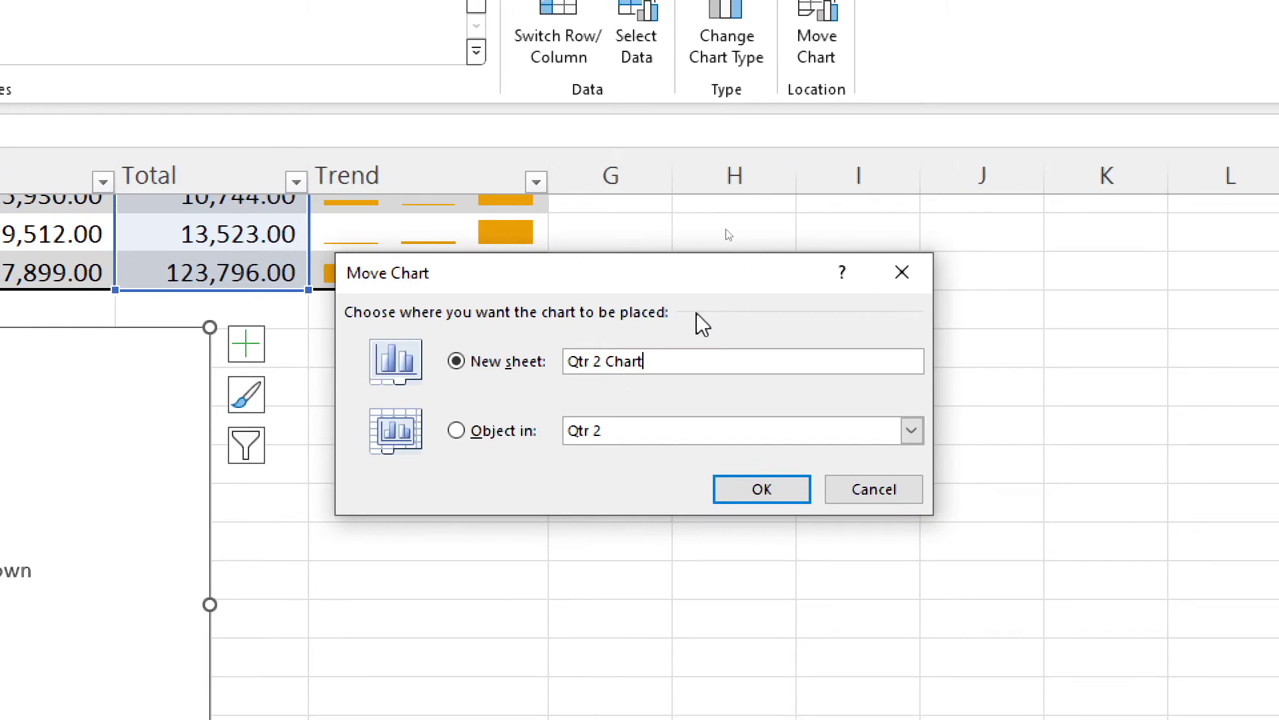
pyautogui.click(766, 493)
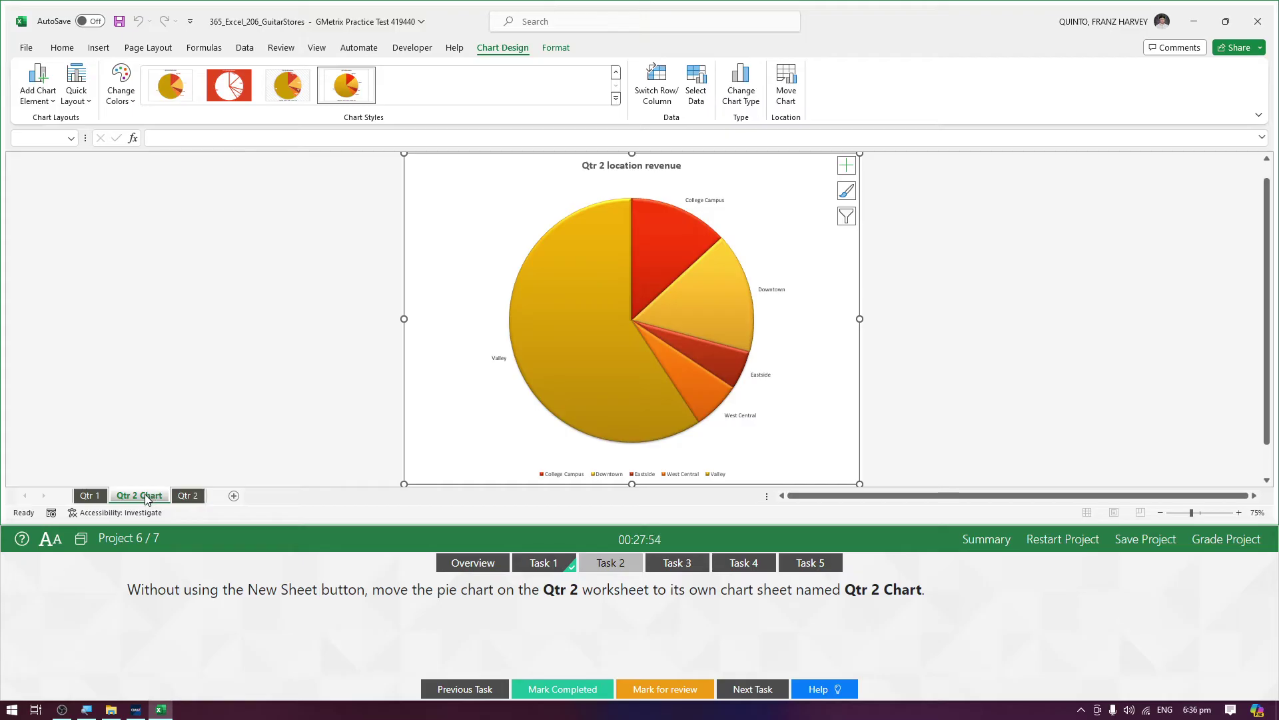
# - Verify the chart left the Qtr 2 sheet, then mark Task 2 complete and go to Task 3
pyautogui.click(187, 495)
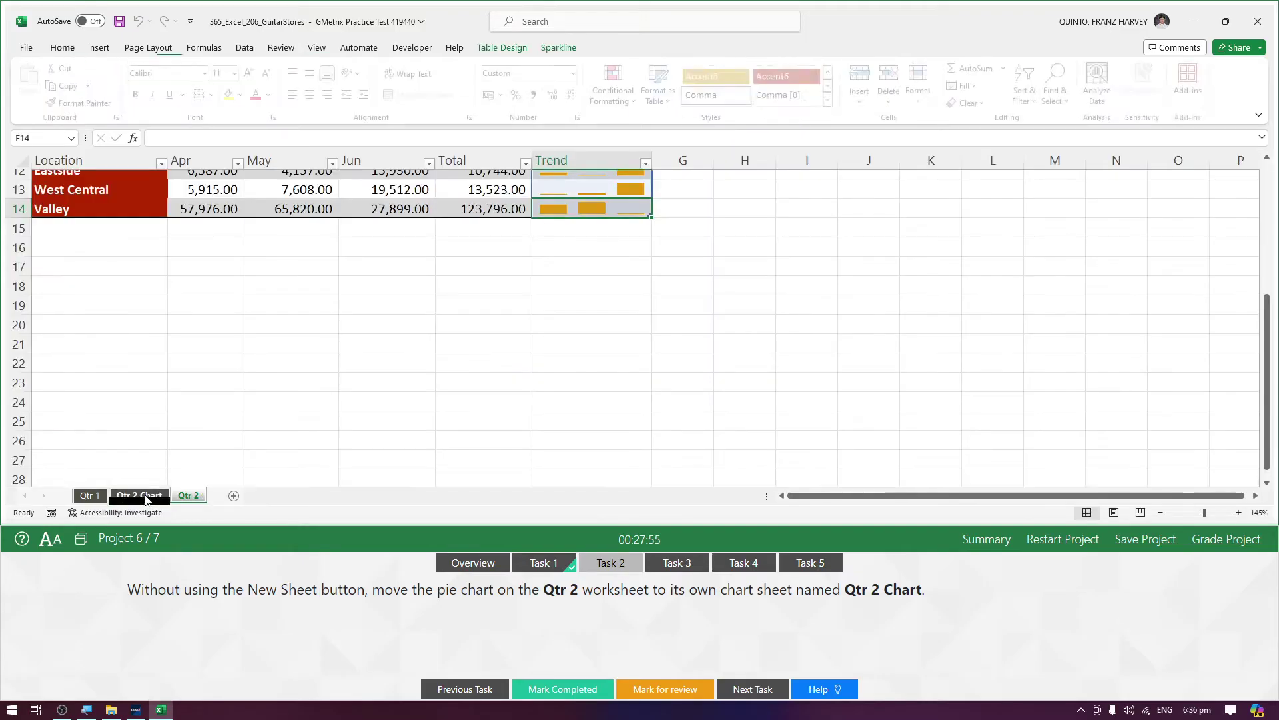
pyautogui.click(145, 495)
pyautogui.click(537, 686)
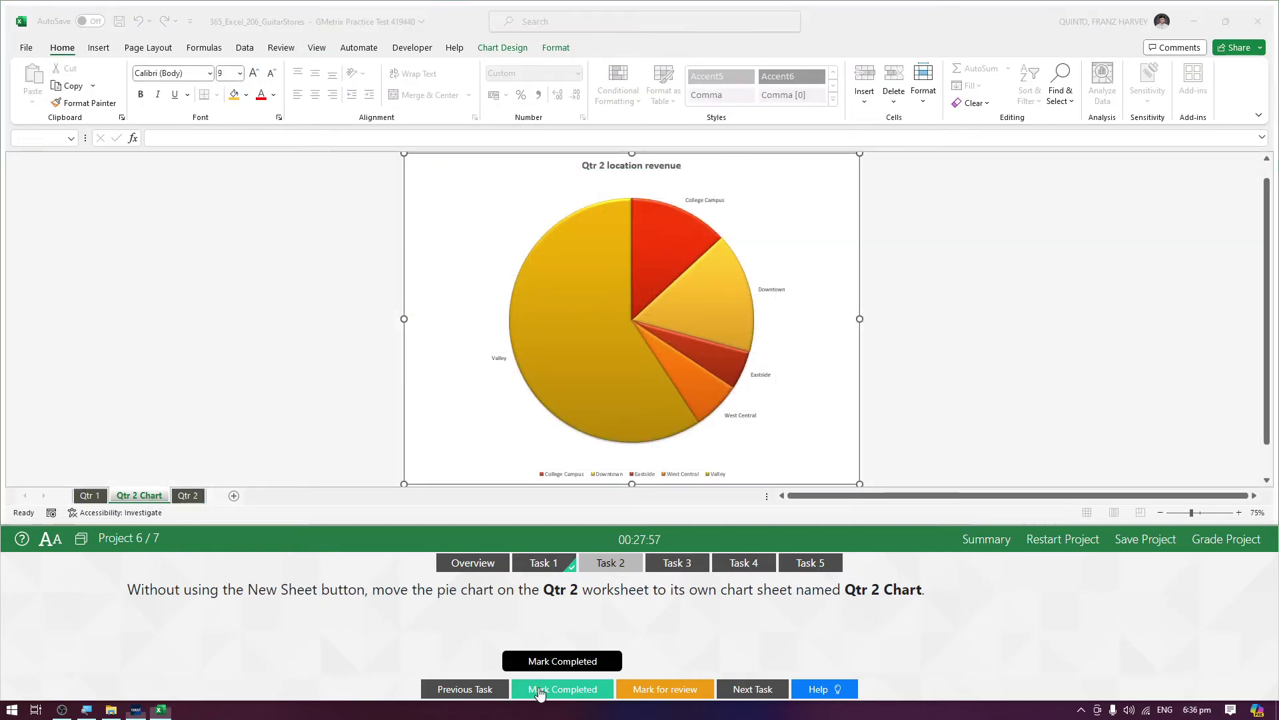
pyautogui.click(677, 565)
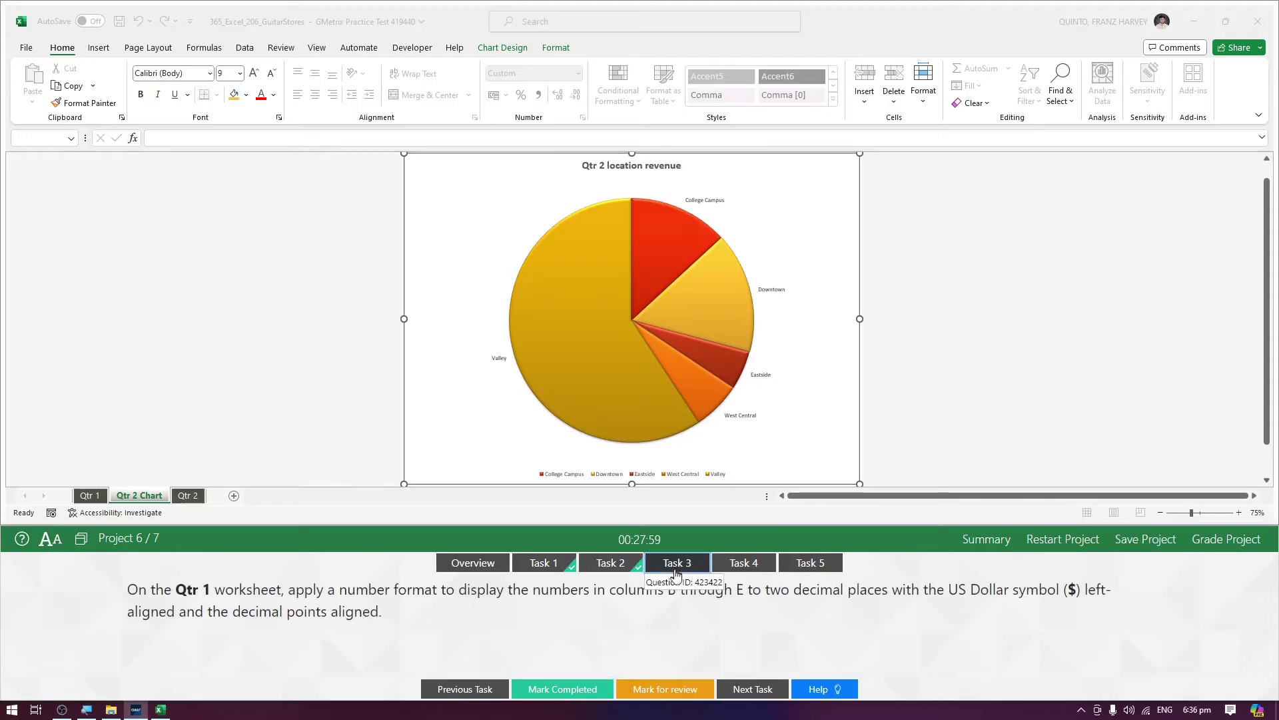
# - Switch to the Qtr 1 worksheet
pyautogui.click(88, 496)
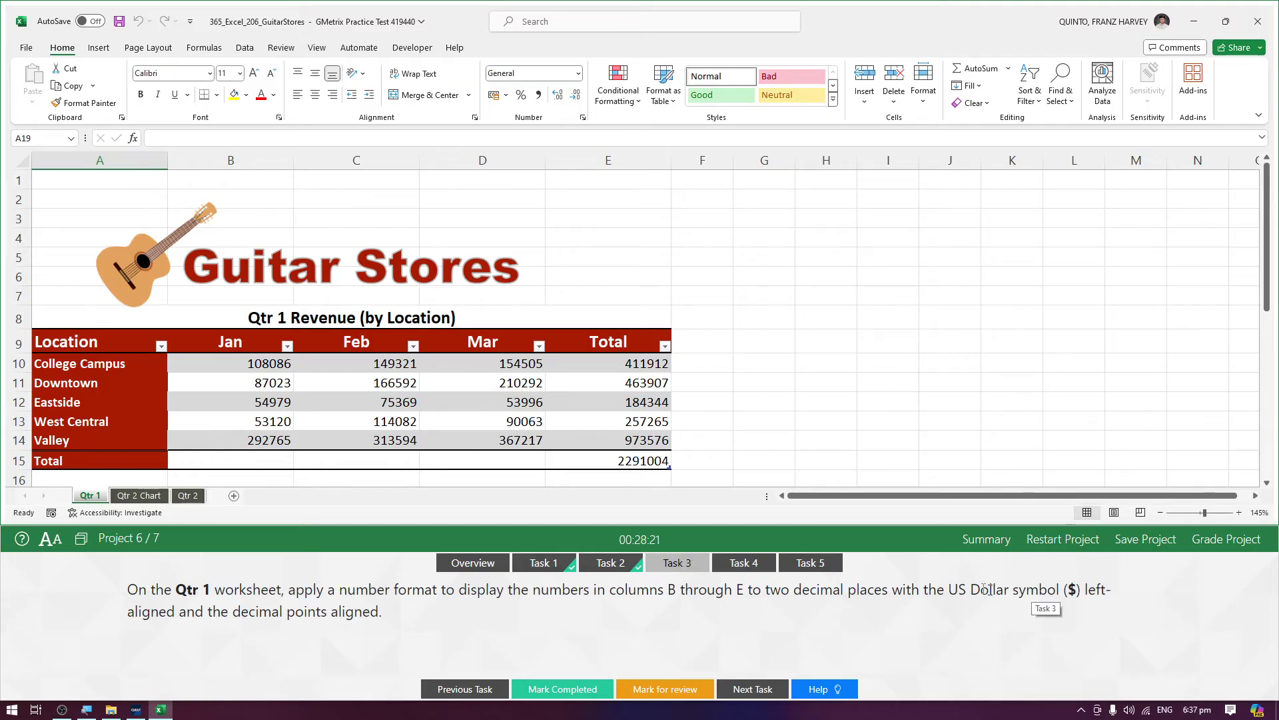
# - Select columns B through E holding the Jan, Feb, Mar and Total figures
pyautogui.click(530, 437)
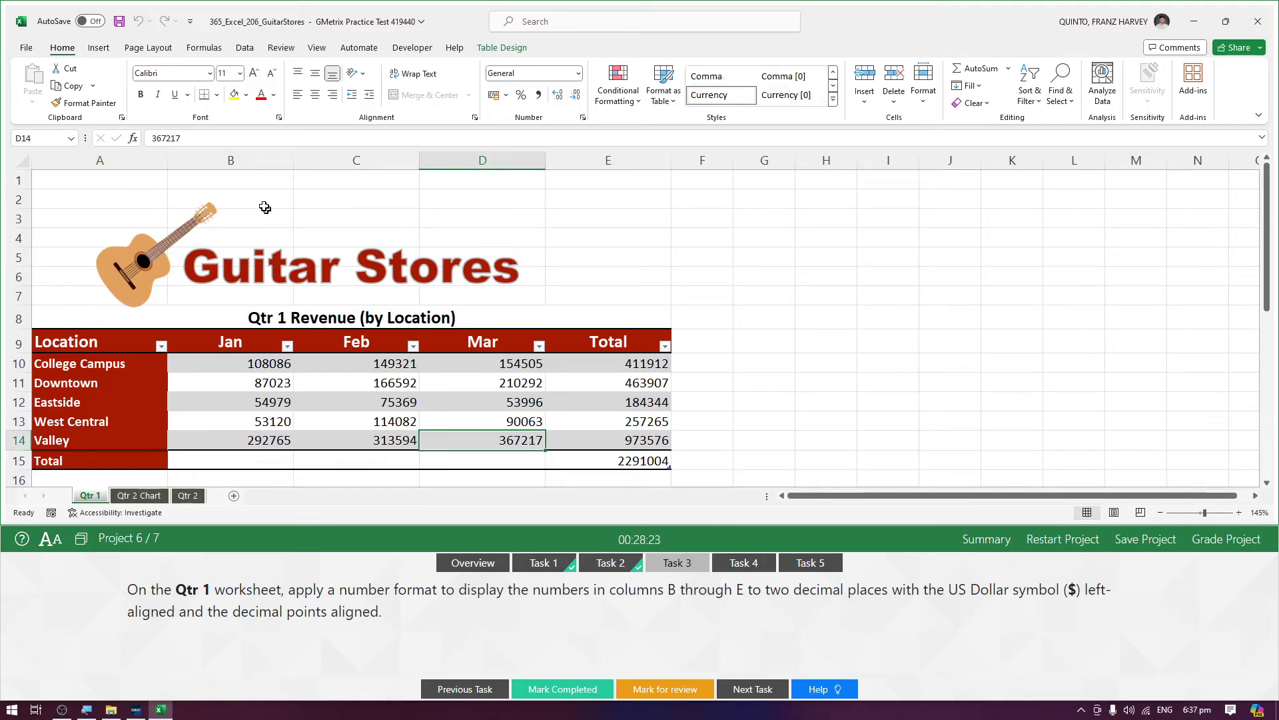
pyautogui.moveTo(266, 161); pyautogui.dragTo(603, 163)
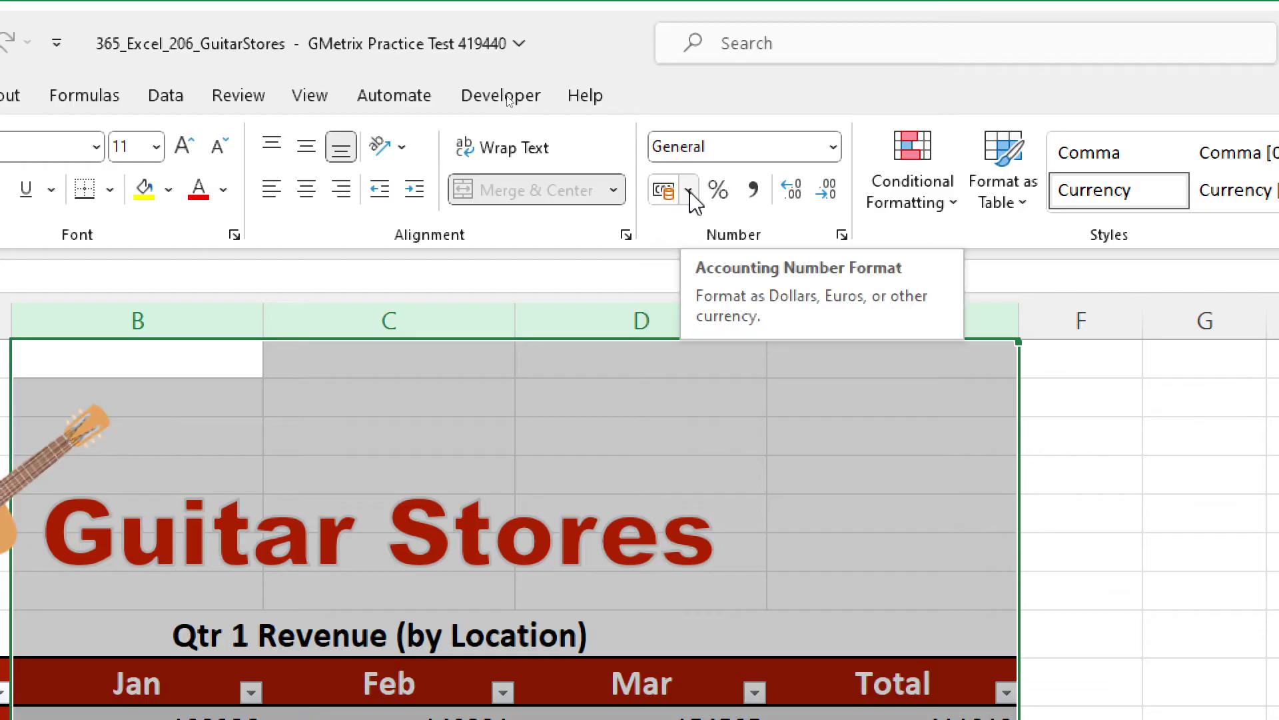
# - Apply English (United States) Accounting format with two decimals to columns B–E
pyautogui.click(689, 191)
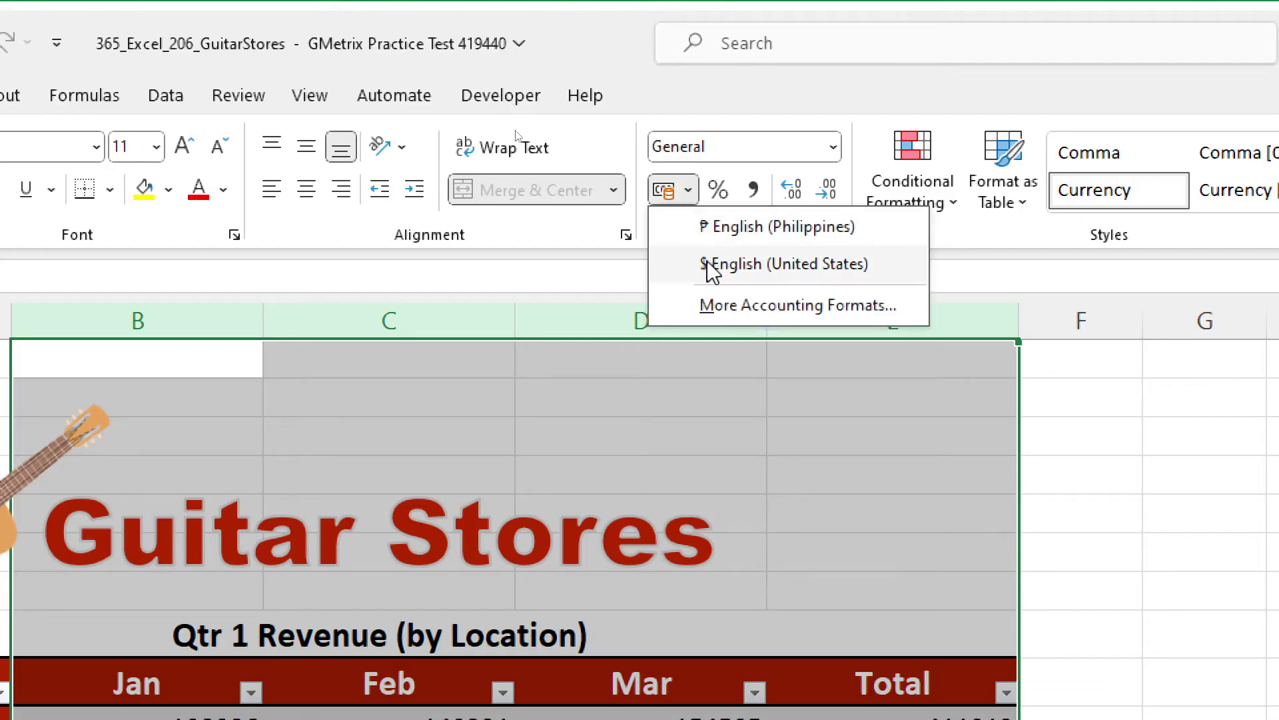
pyautogui.click(751, 265)
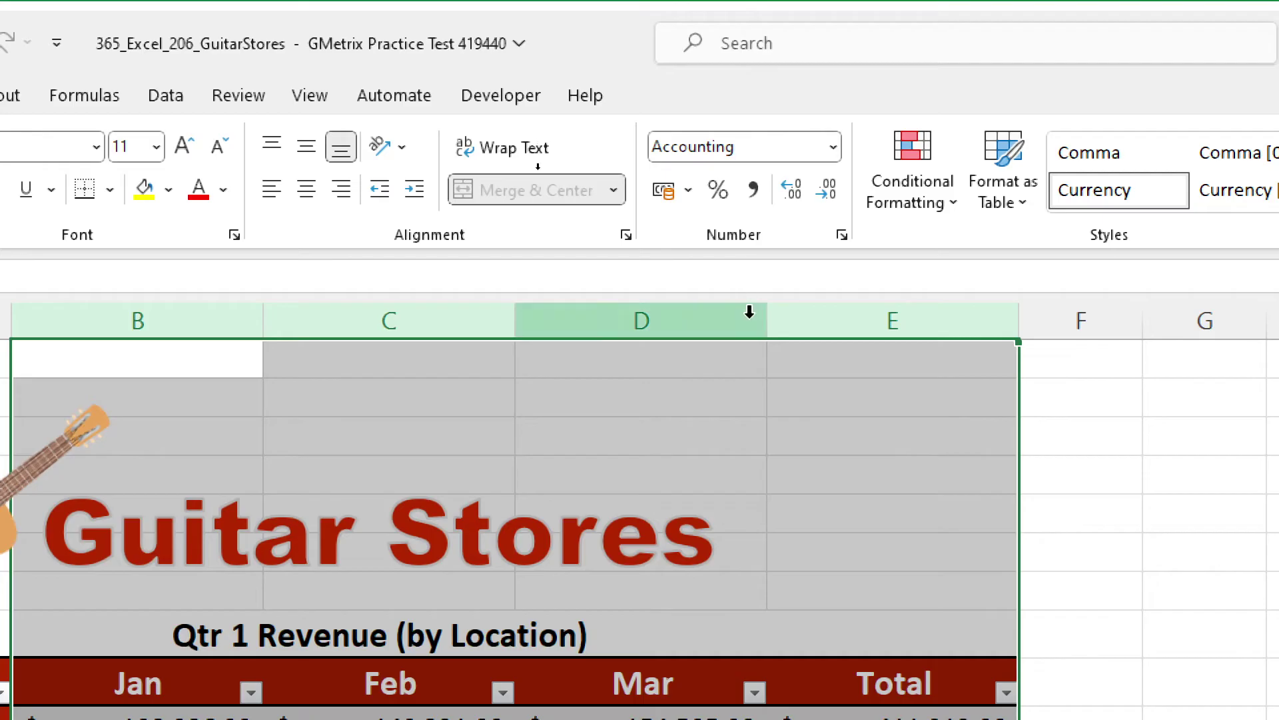
pyautogui.click(667, 189)
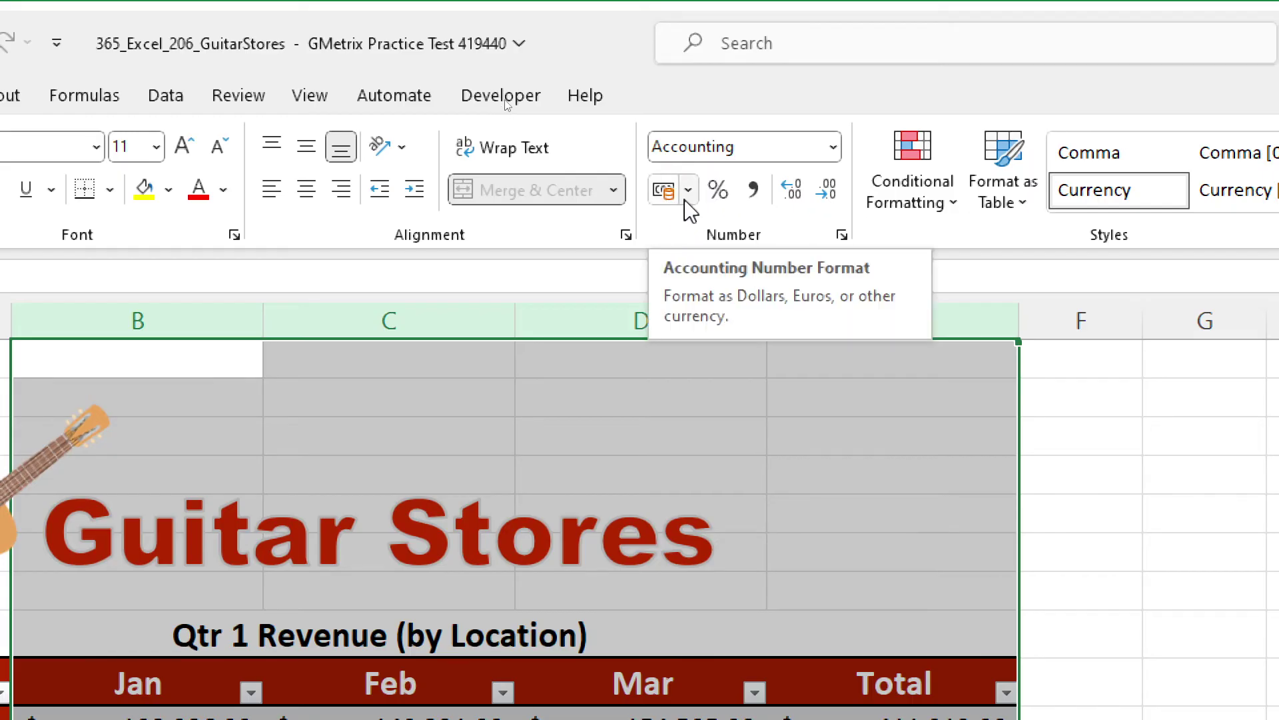
pyautogui.click(689, 194)
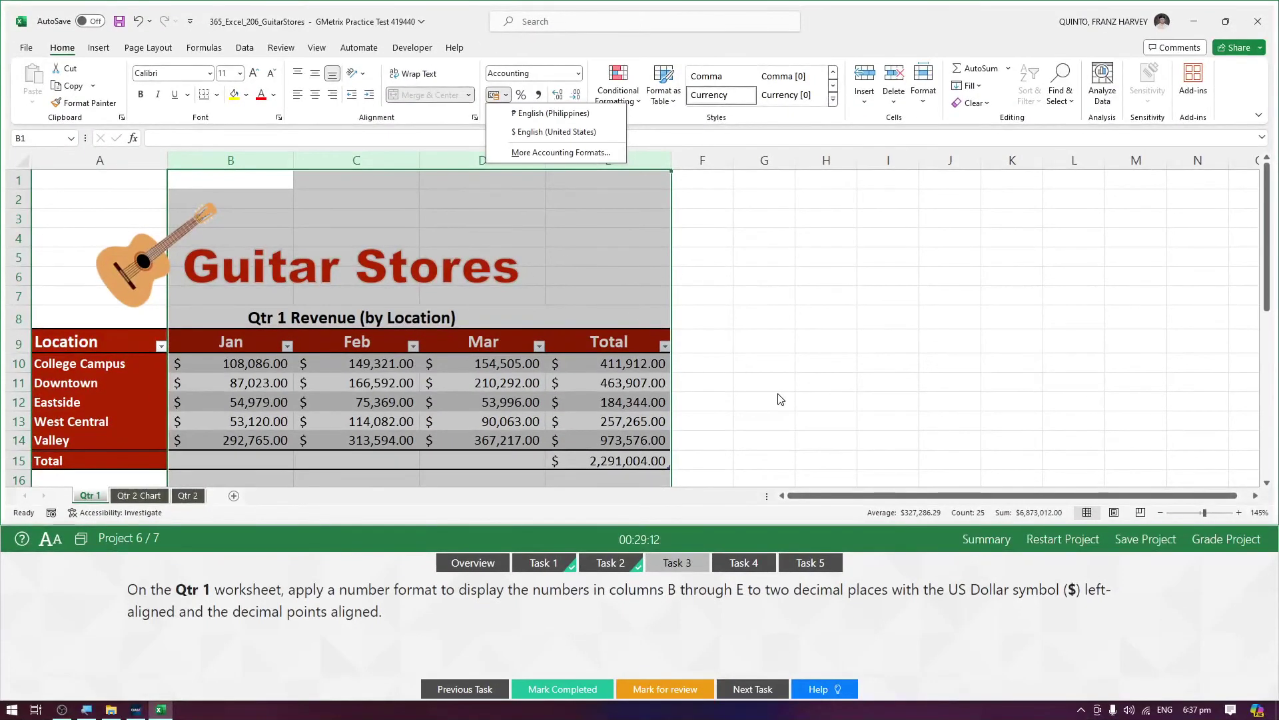
pyautogui.click(777, 394)
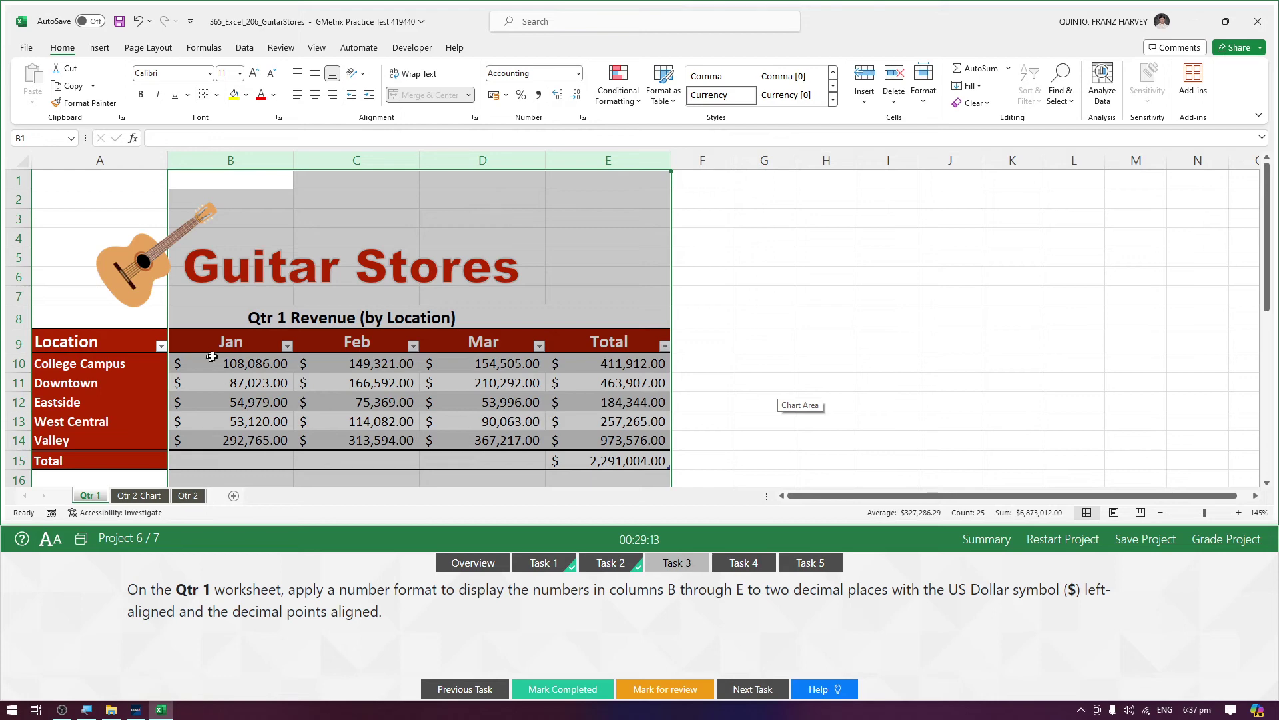
pyautogui.click(746, 441)
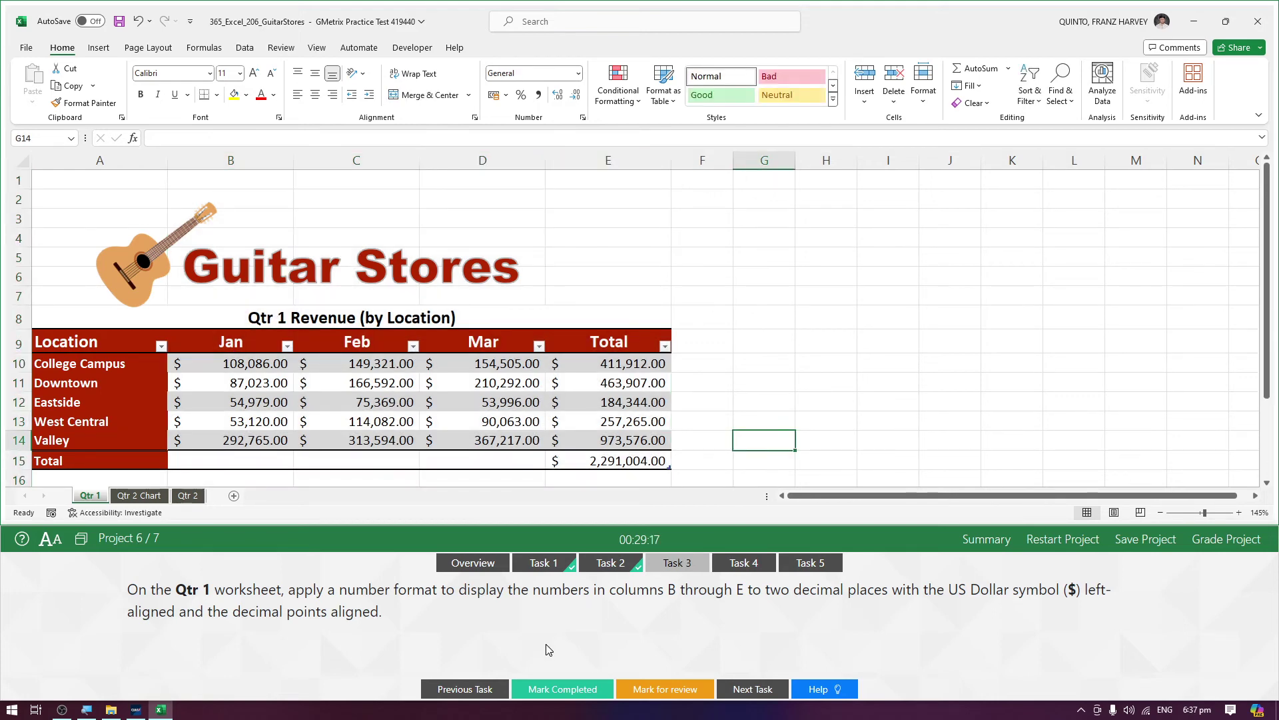
# - Mark Task 3 complete, go to Task 4, and select the Qtr 1 Location Revenue chart
pyautogui.click(541, 689)
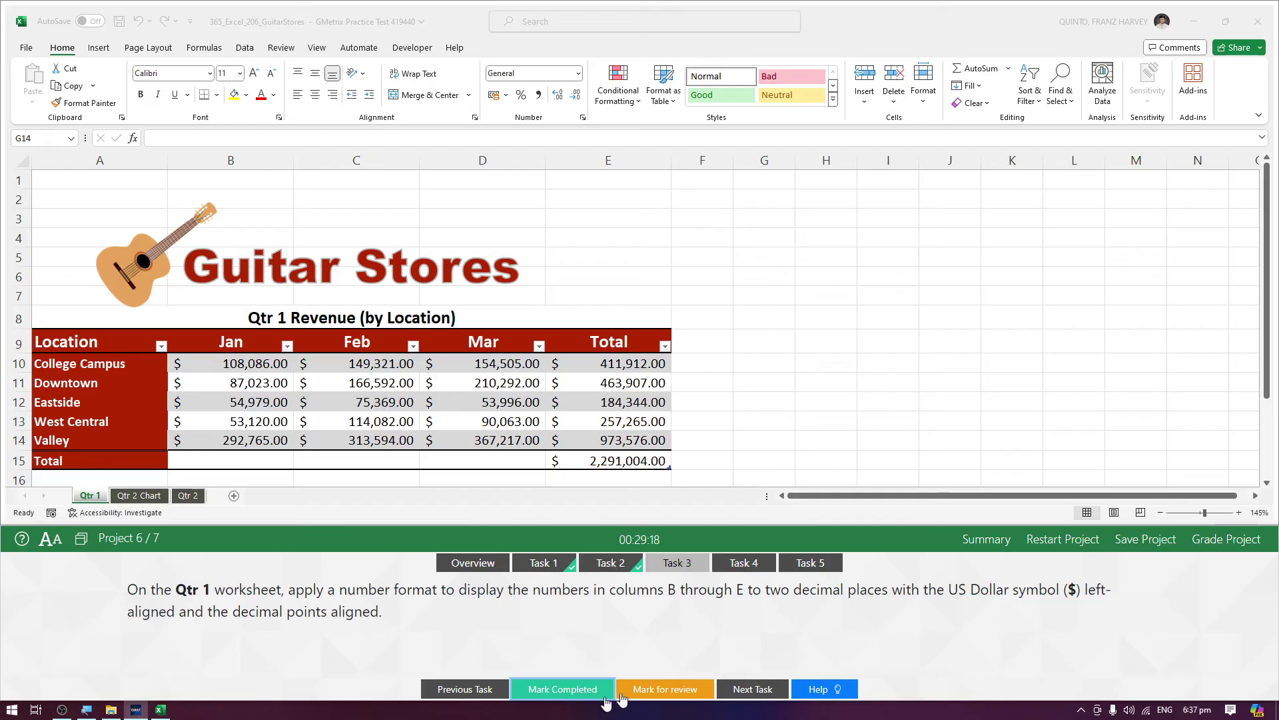
pyautogui.click(743, 566)
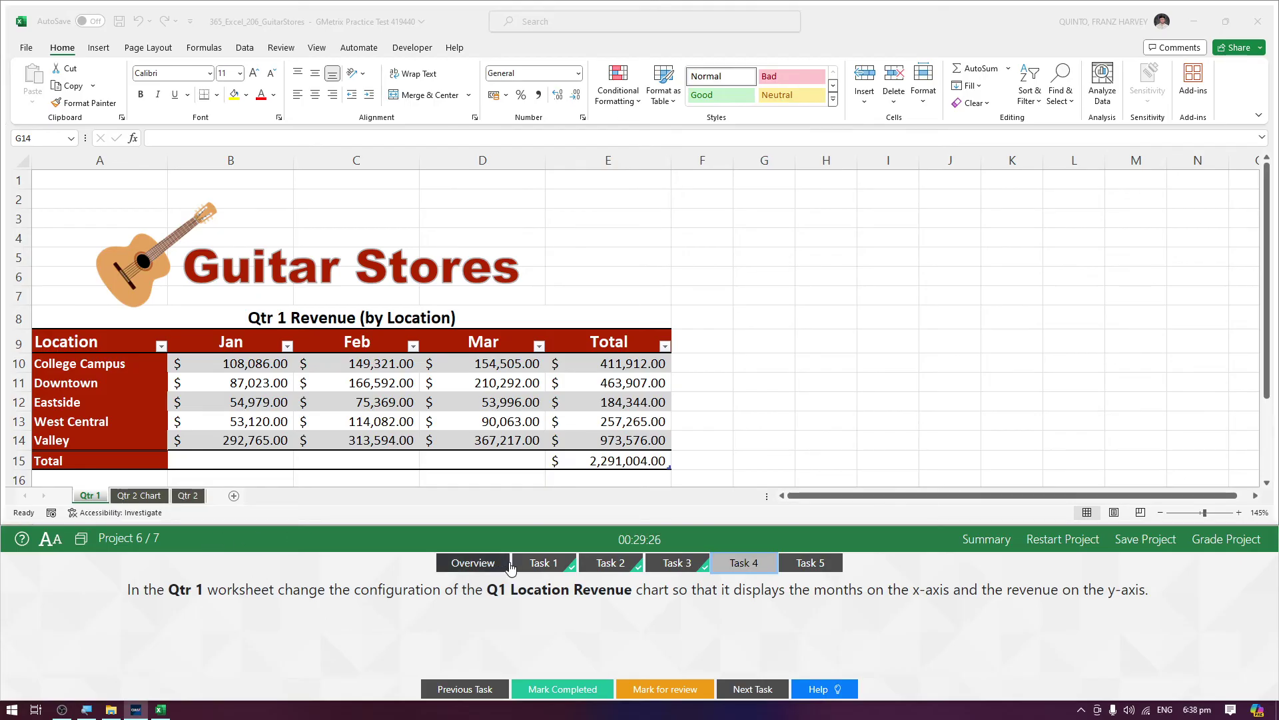
pyautogui.scroll(-3, 733, 424)
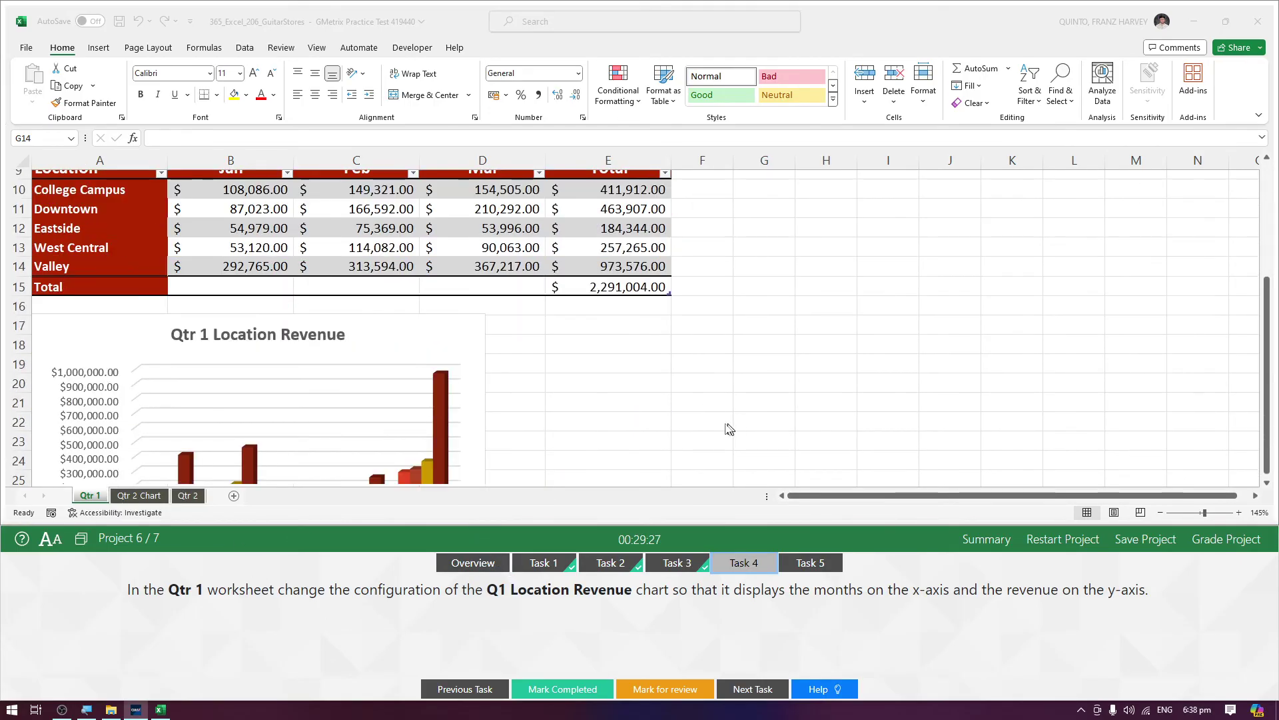
pyautogui.click(411, 338)
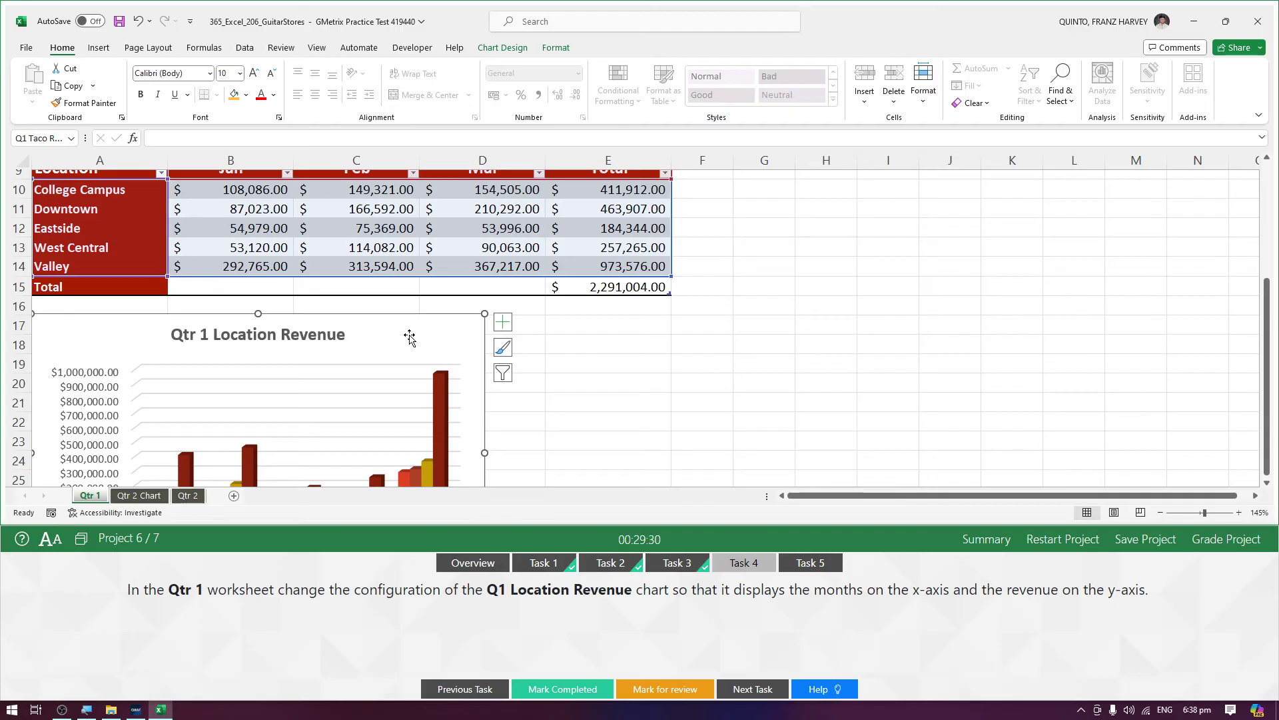
pyautogui.scroll(-1, 409, 339)
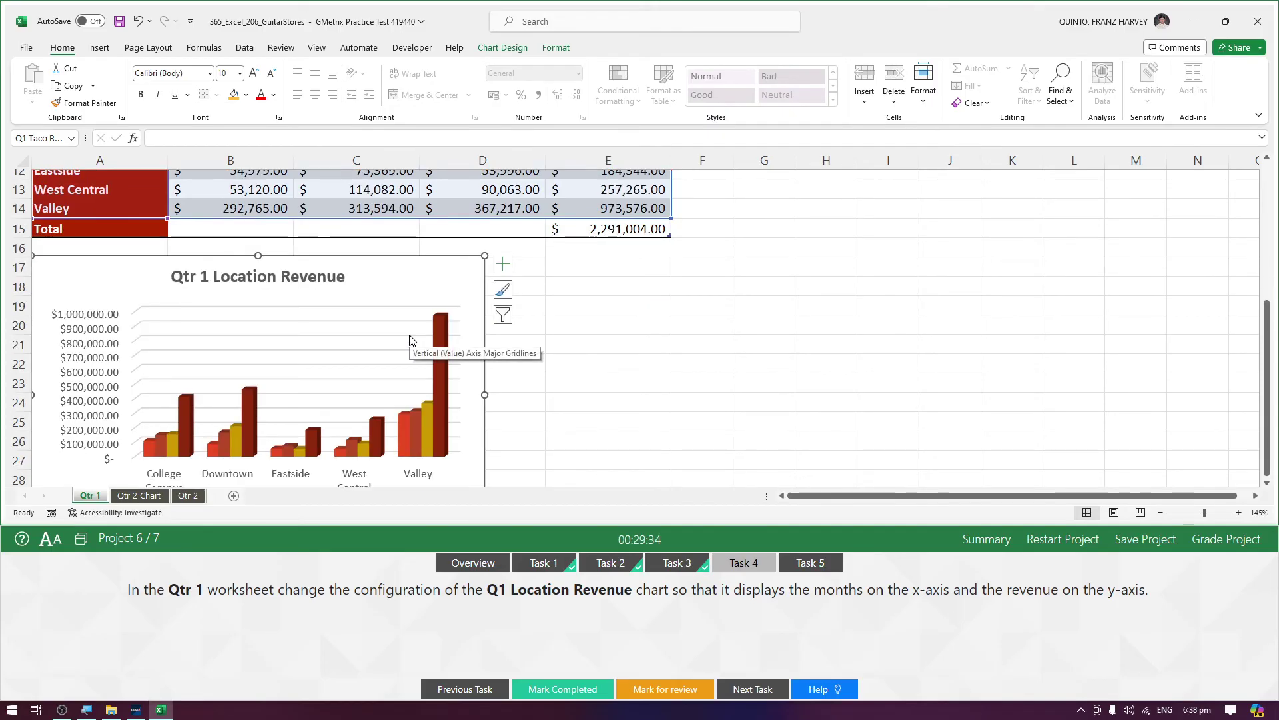
pyautogui.scroll(-1, 411, 340)
pyautogui.scroll(-1, 411, 340)
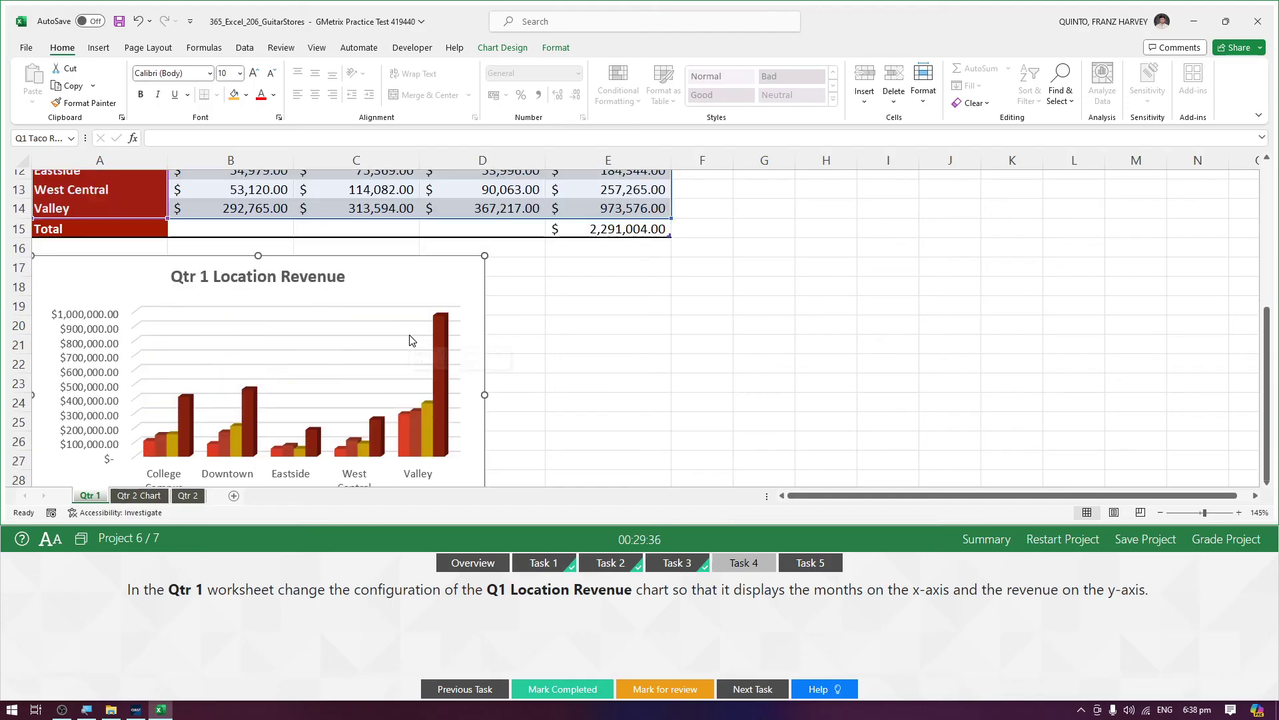
pyautogui.click(511, 53)
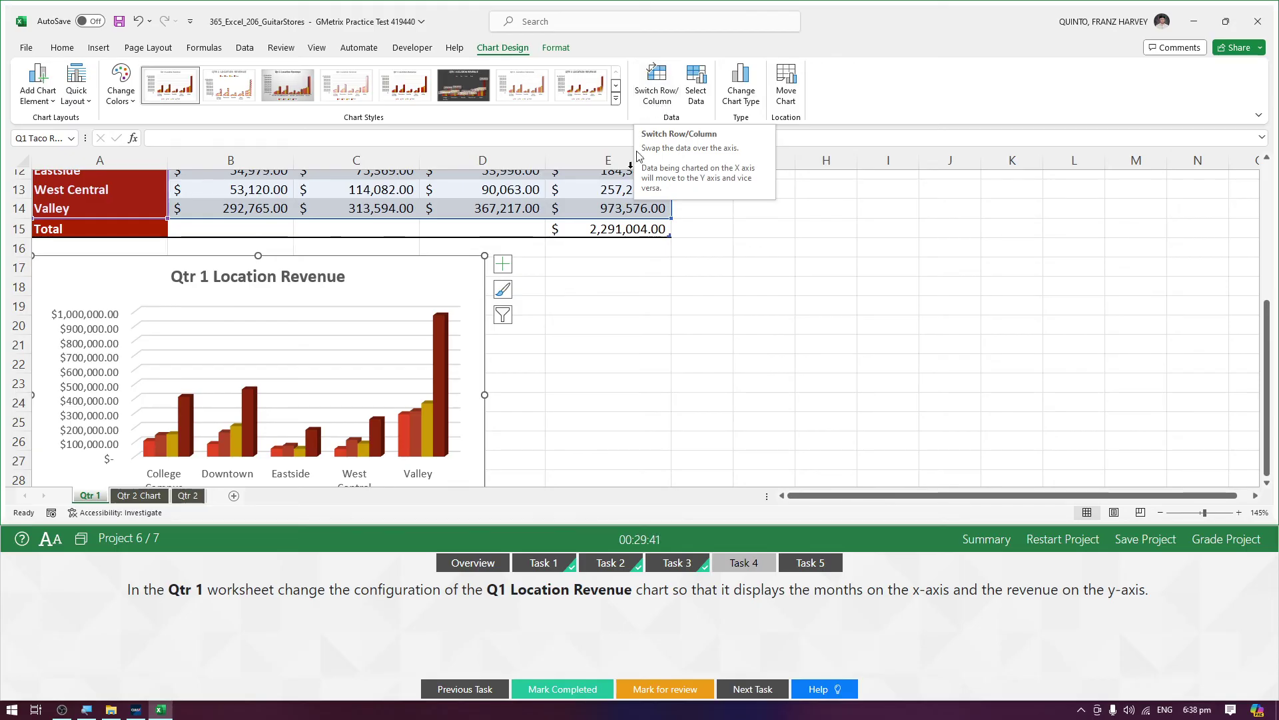
# - Switch Row/Column on the chart so Jan, Feb, Mar and Total run along the x-axis
pyautogui.click(603, 325)
pyautogui.click(454, 276)
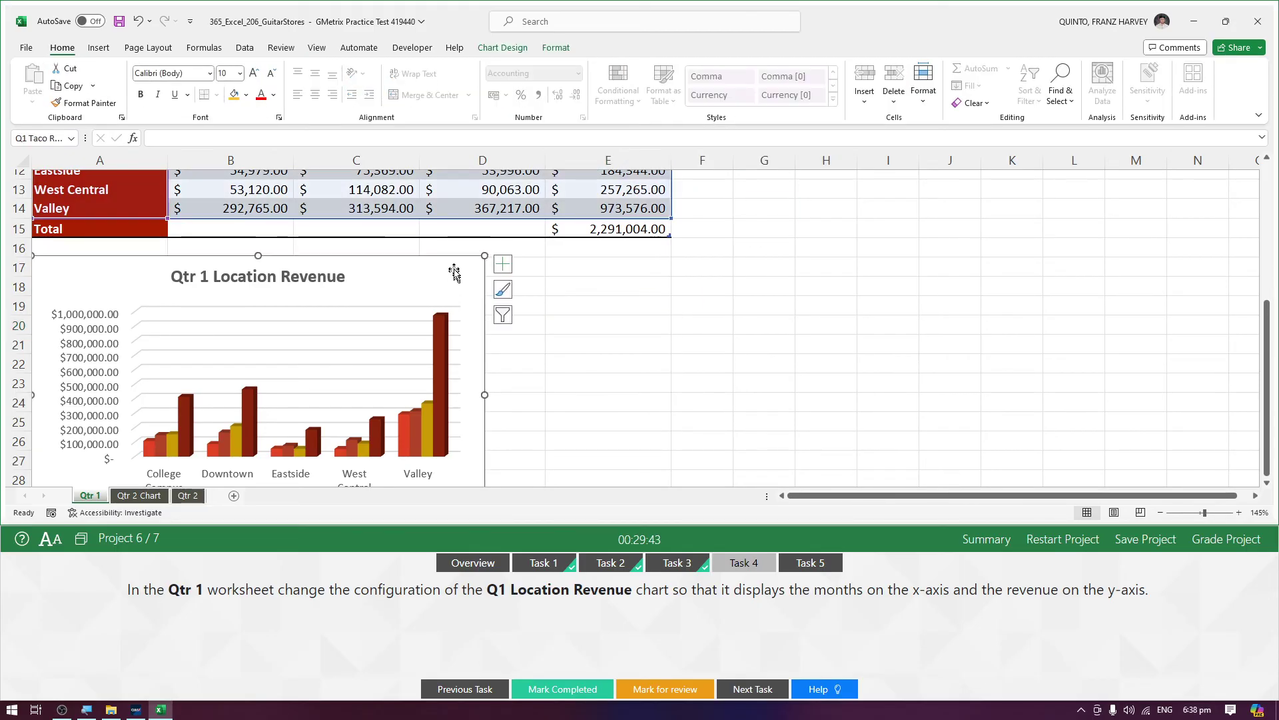
pyautogui.click(504, 49)
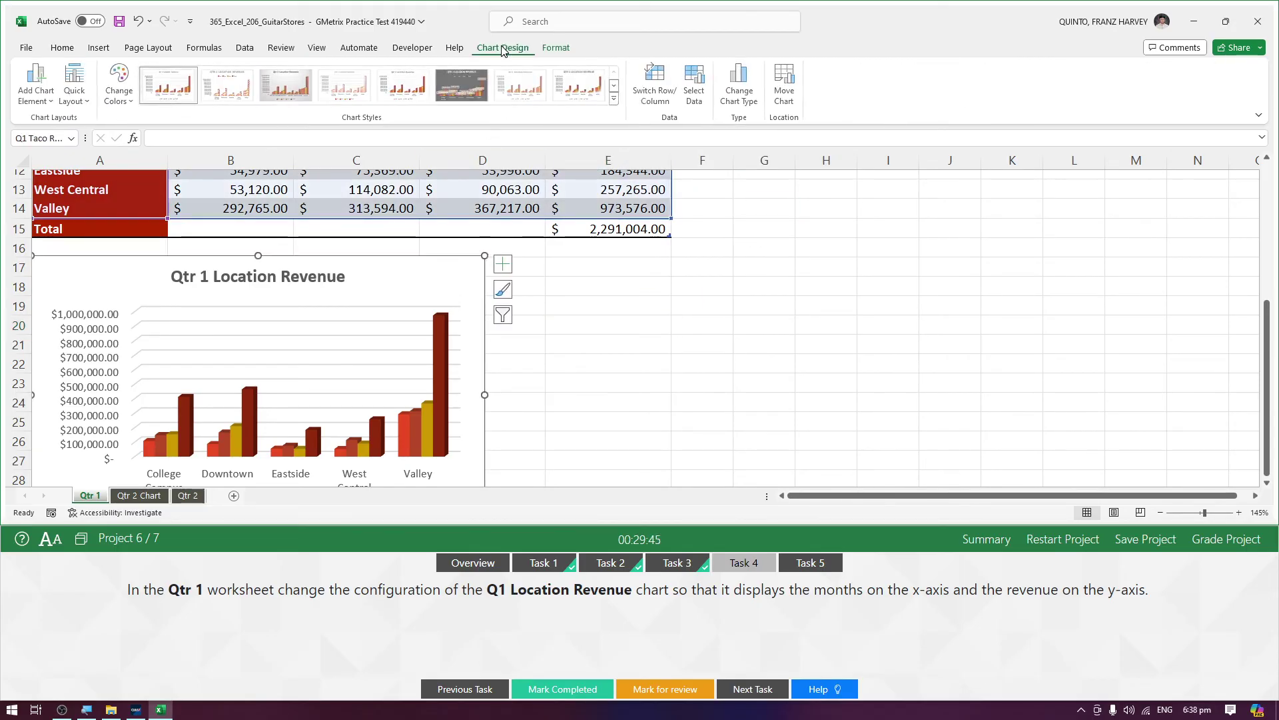
pyautogui.click(650, 84)
pyautogui.scroll(-2, 470, 300)
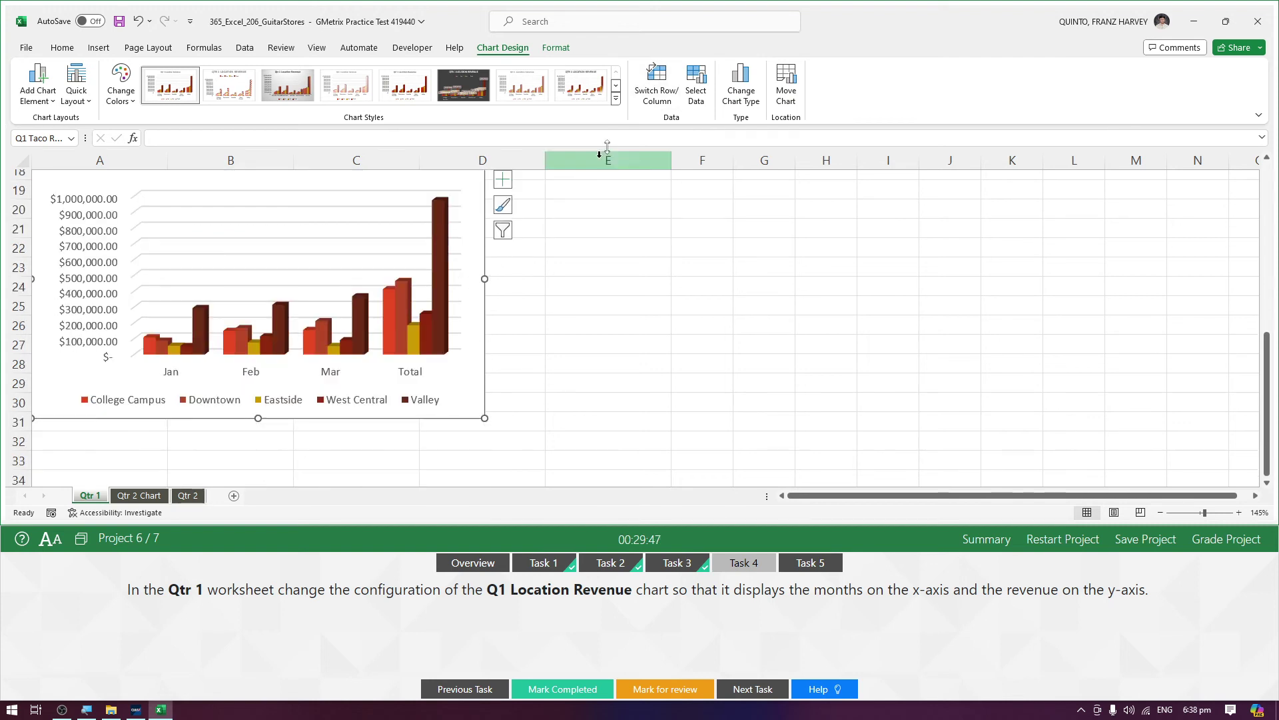
pyautogui.hotkey('ctrl', 'z')
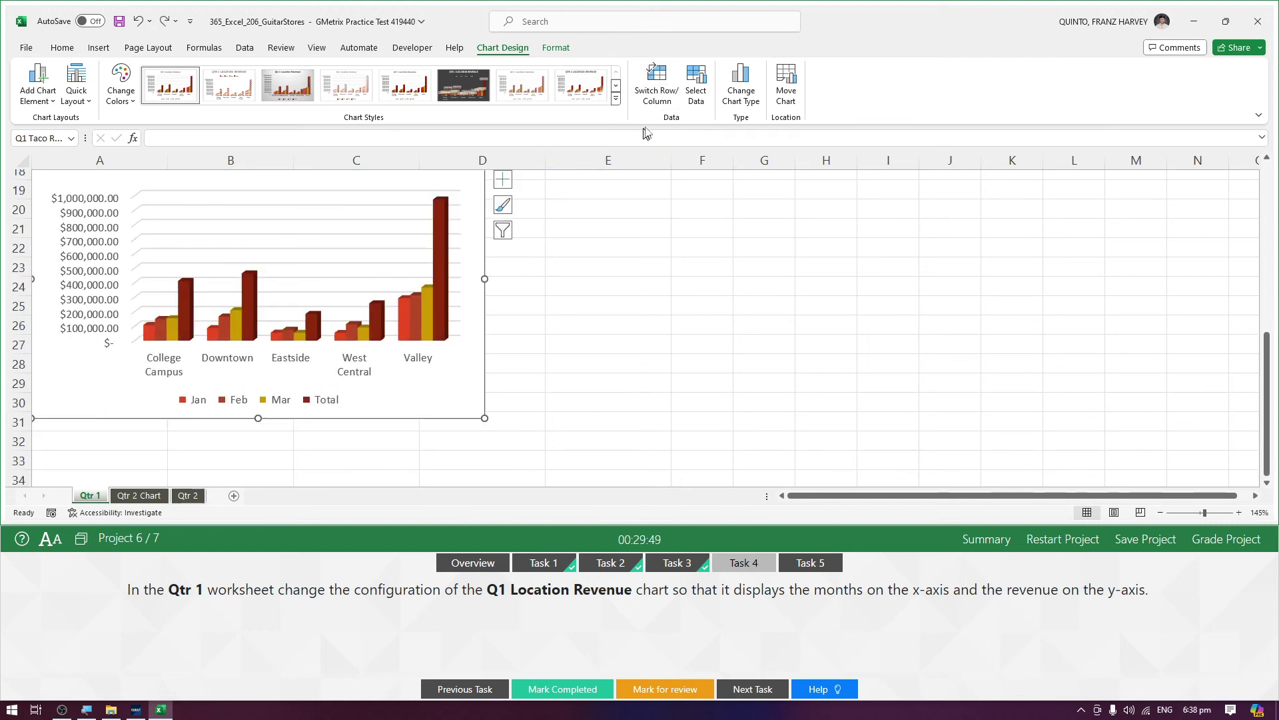
pyautogui.click(660, 97)
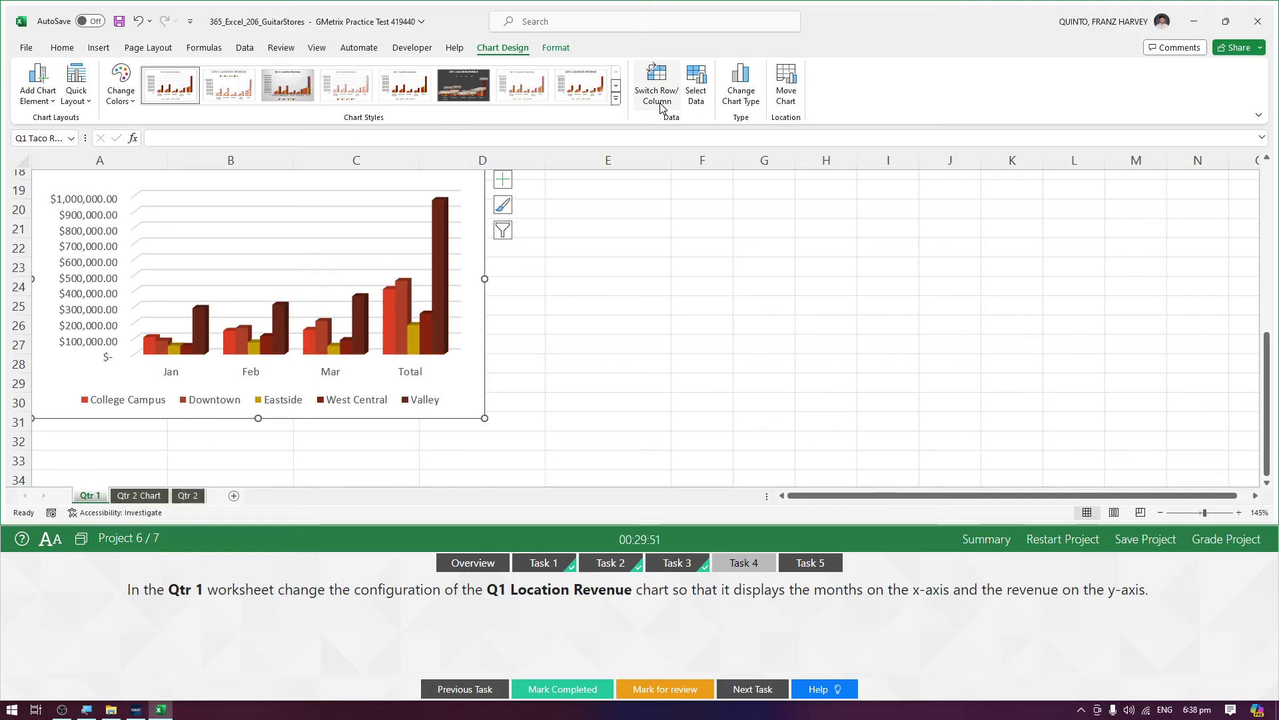
pyautogui.scroll(-1, 333, 323)
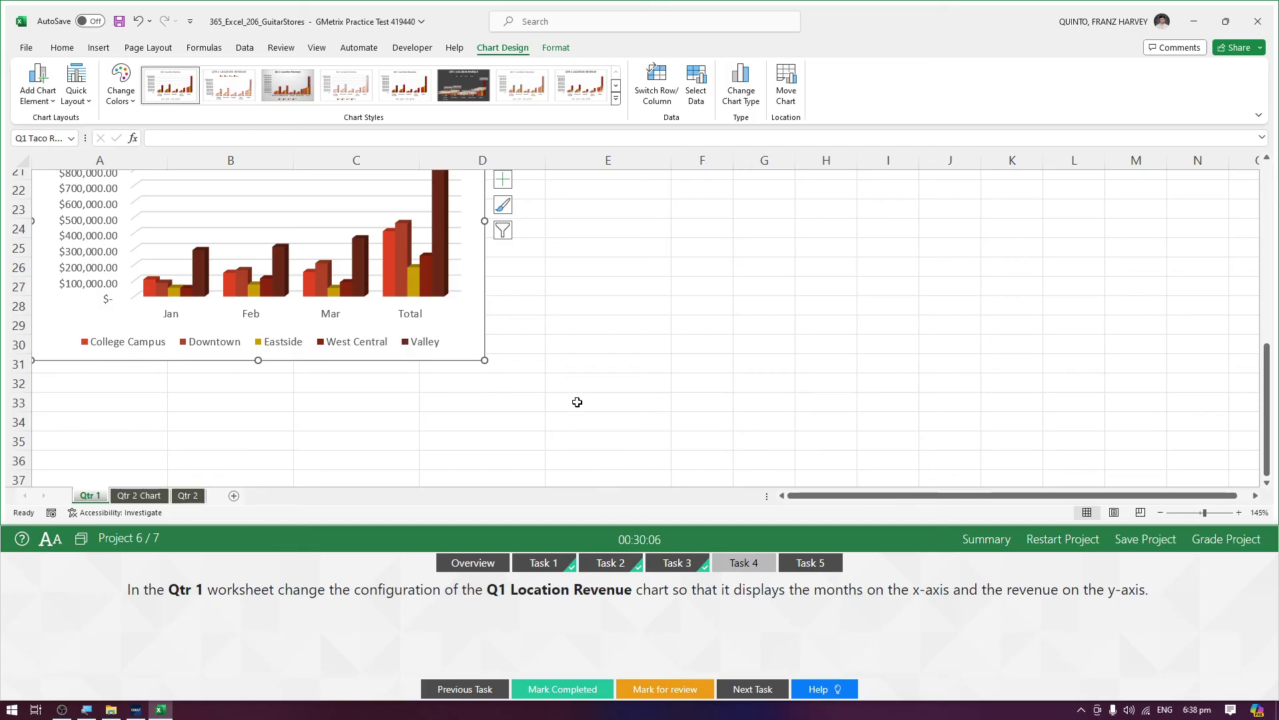
# - Mark the chart task completed, bring up Task 5, and select an empty cell on the Qtr 2 sheet
pyautogui.click(572, 691)
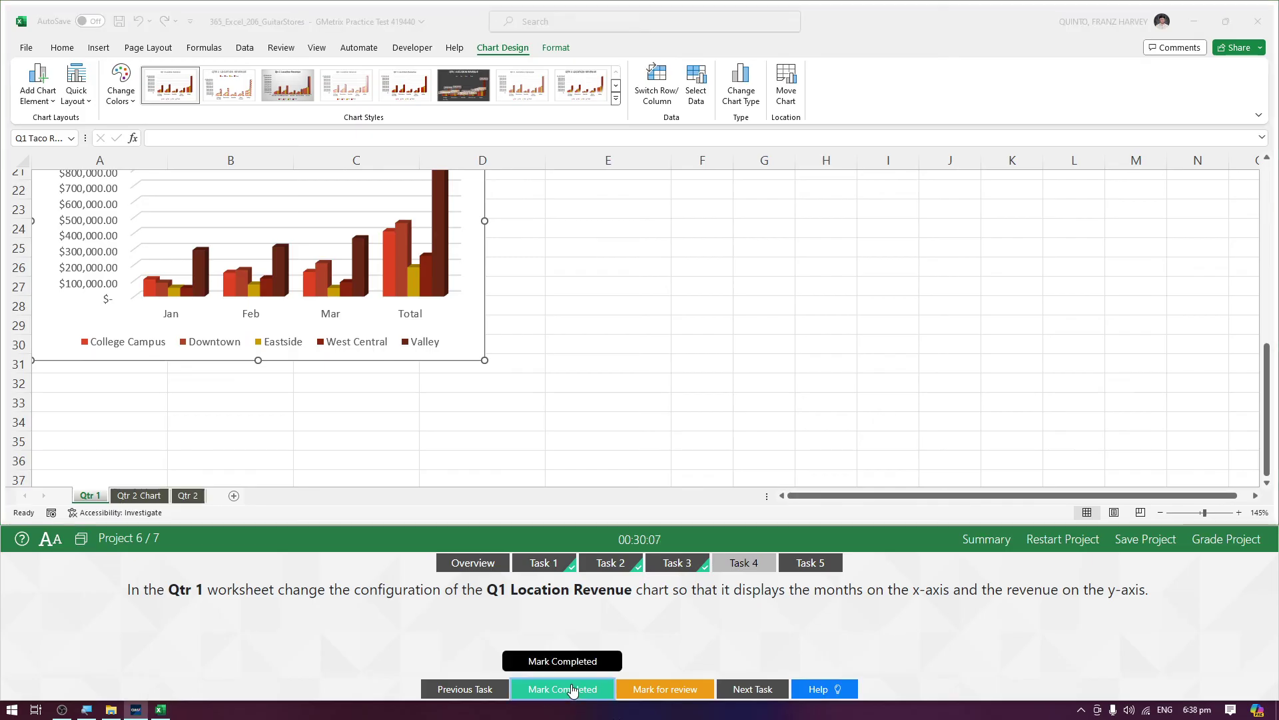
pyautogui.click(821, 573)
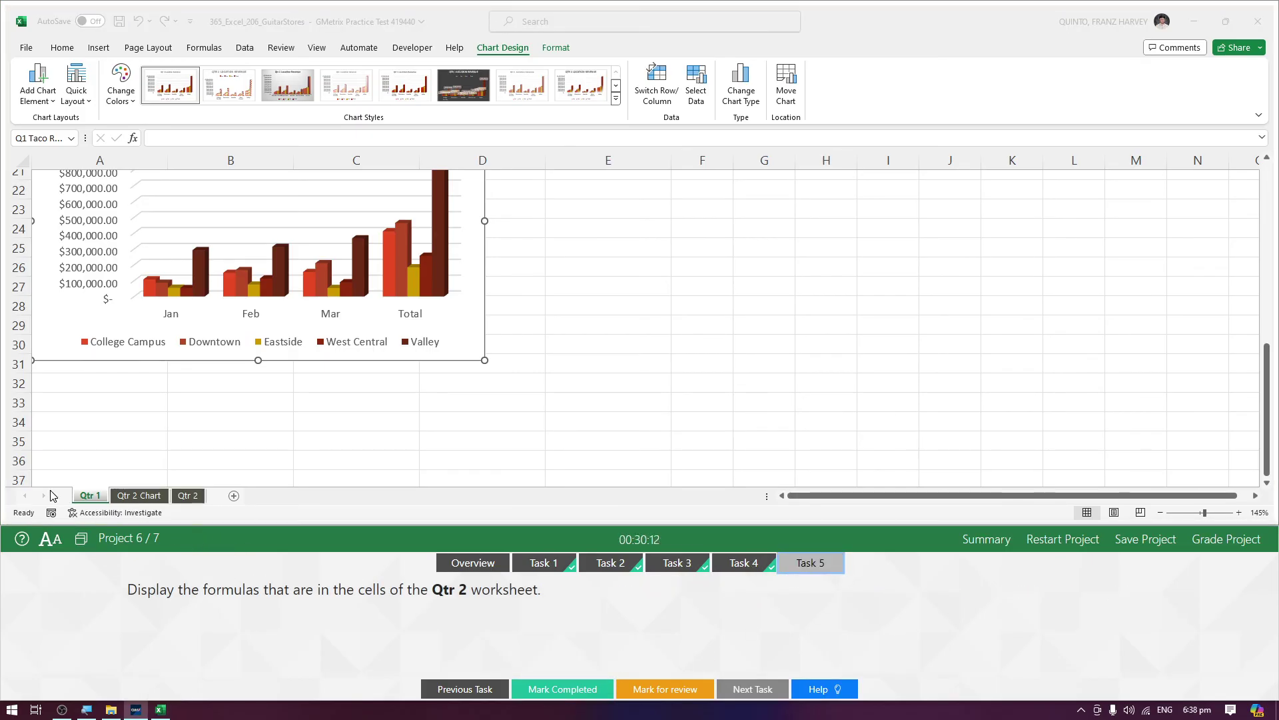
pyautogui.click(186, 496)
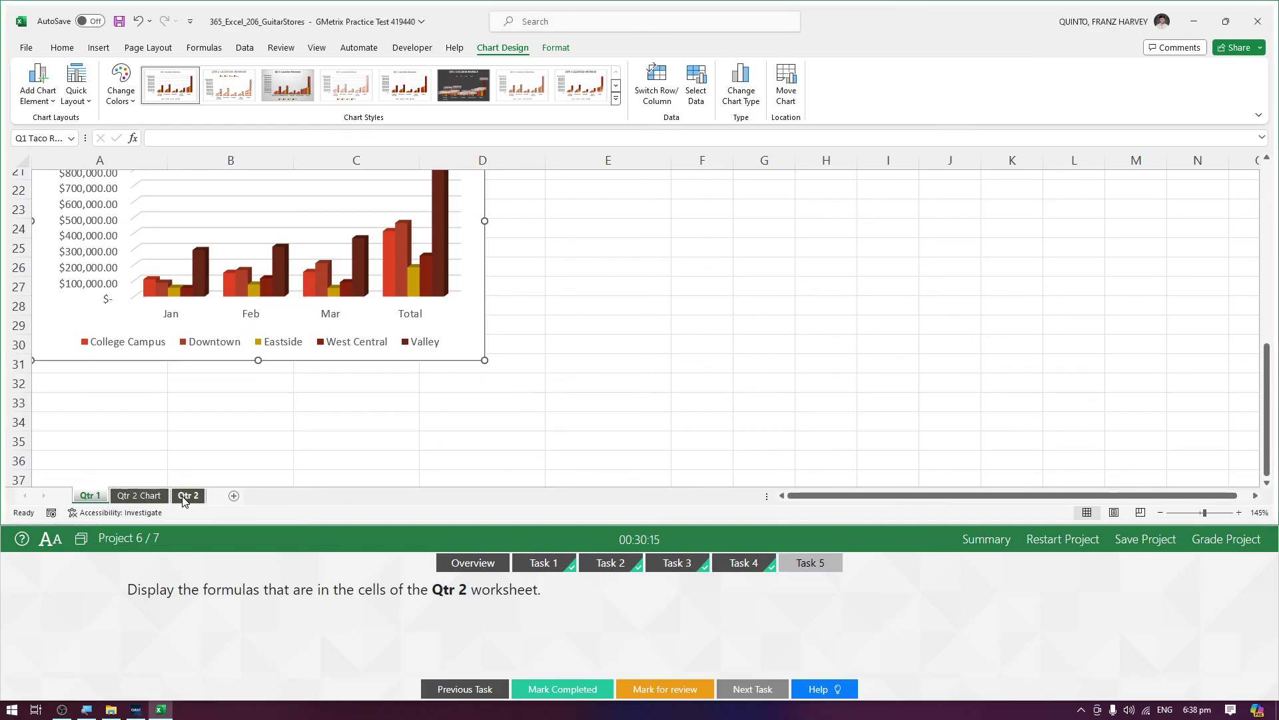
pyautogui.scroll(3, 251, 415)
pyautogui.click(261, 441)
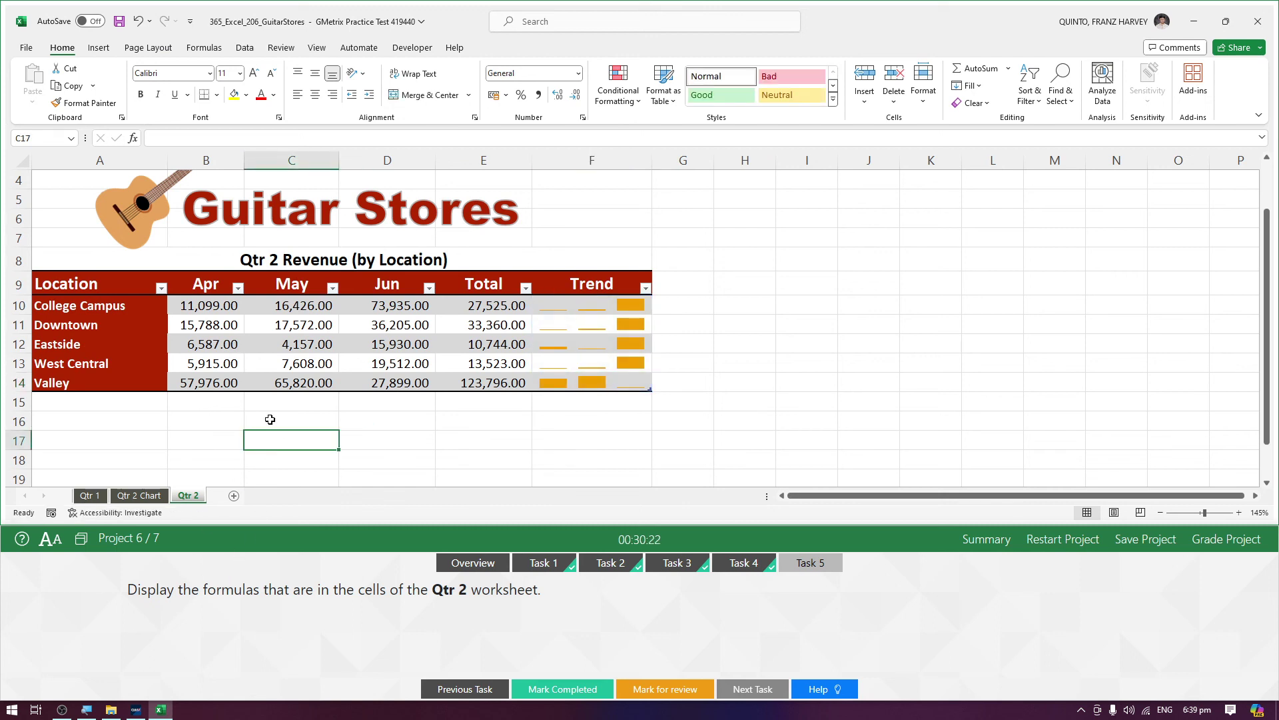
# - Turn on Show Formulas for the Qtr 2 sheet and mark Task 5 completed
pyautogui.click(204, 47)
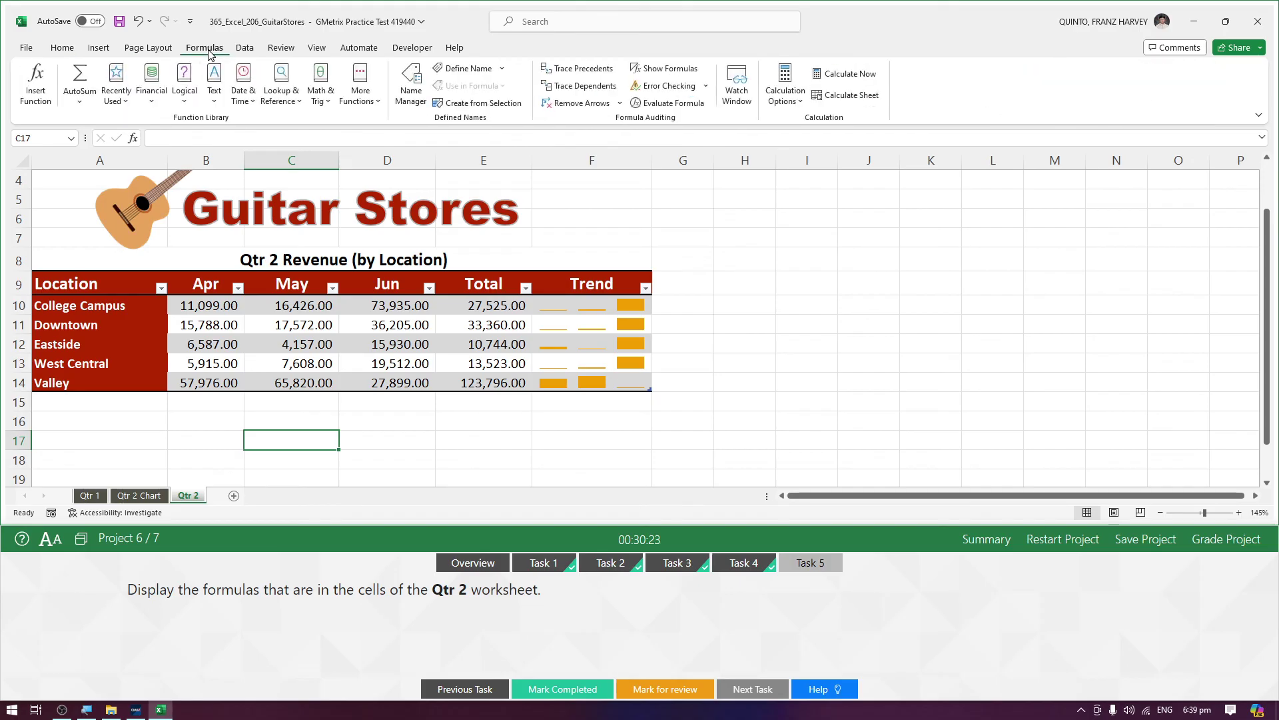
pyautogui.click(685, 69)
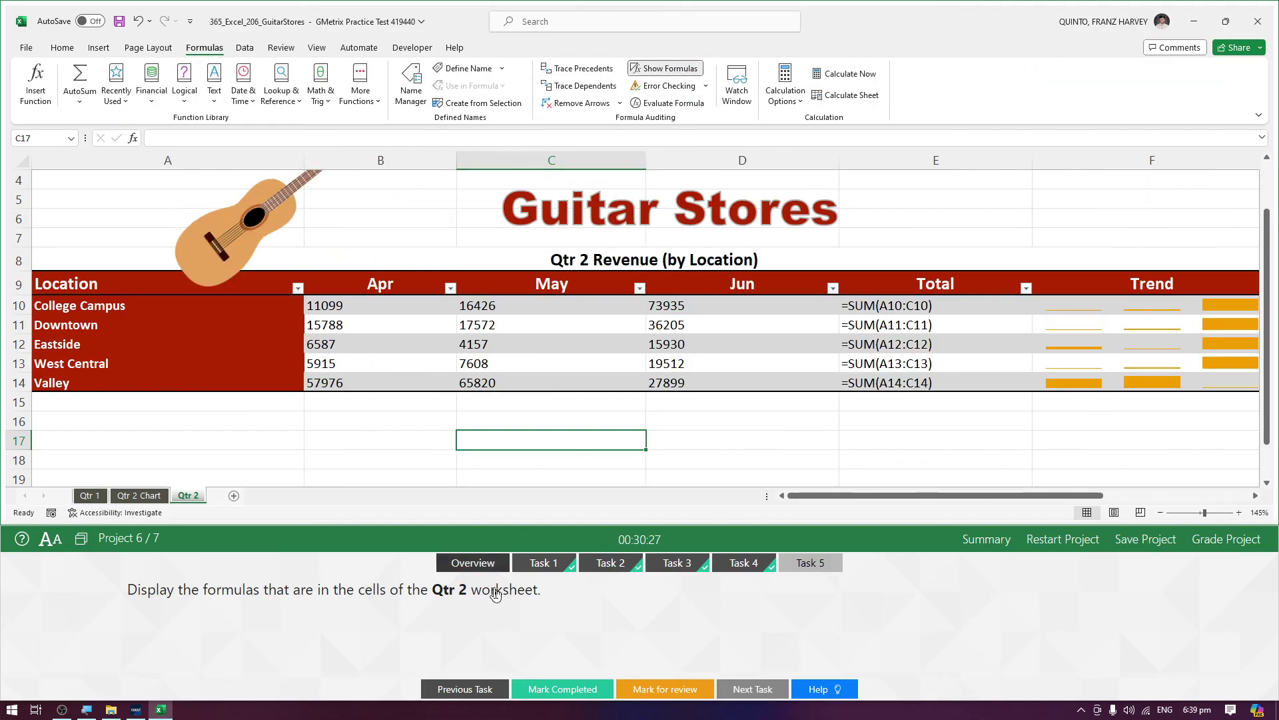
pyautogui.click(550, 688)
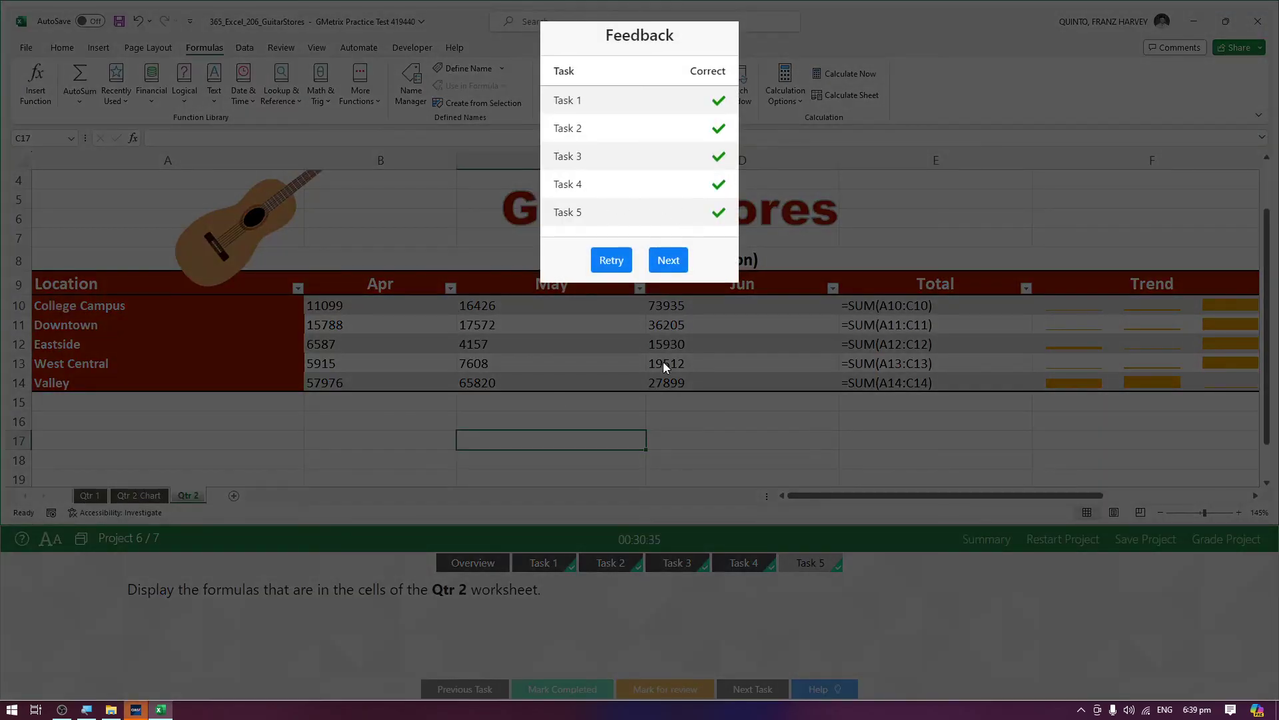
# - Close the feedback showing all five tasks correct and continue to the next project
pyautogui.click(669, 261)
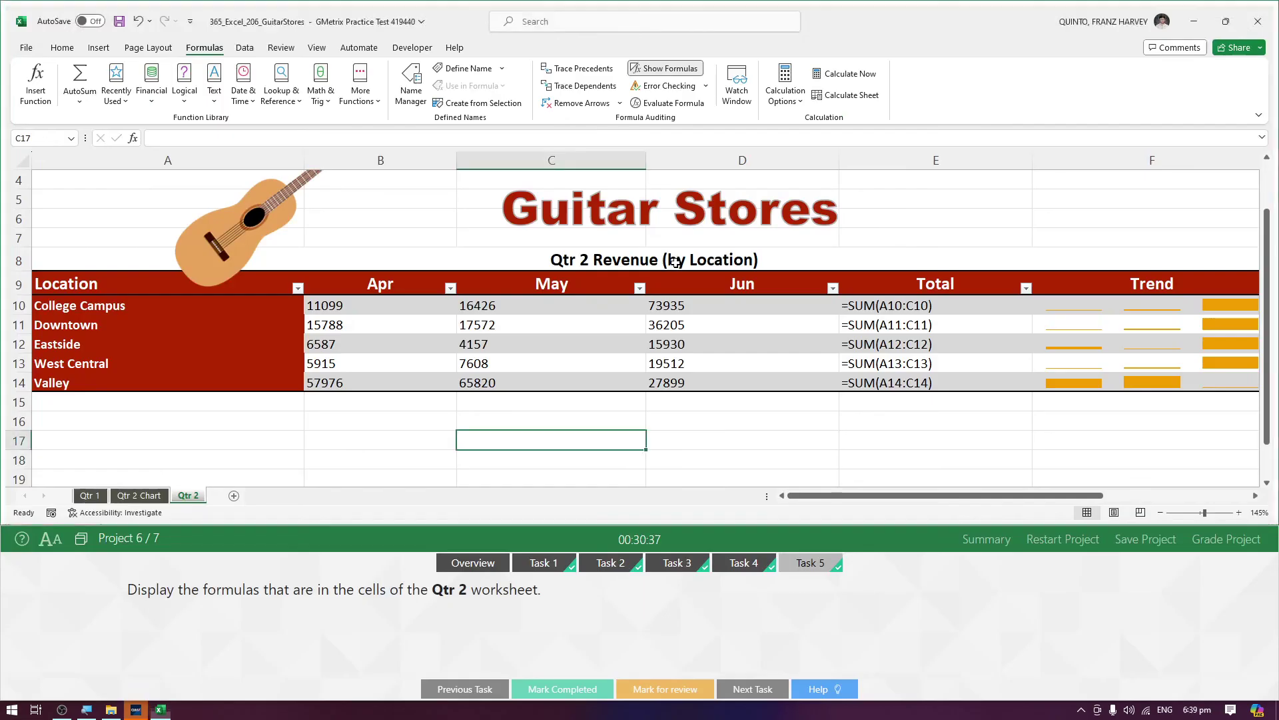